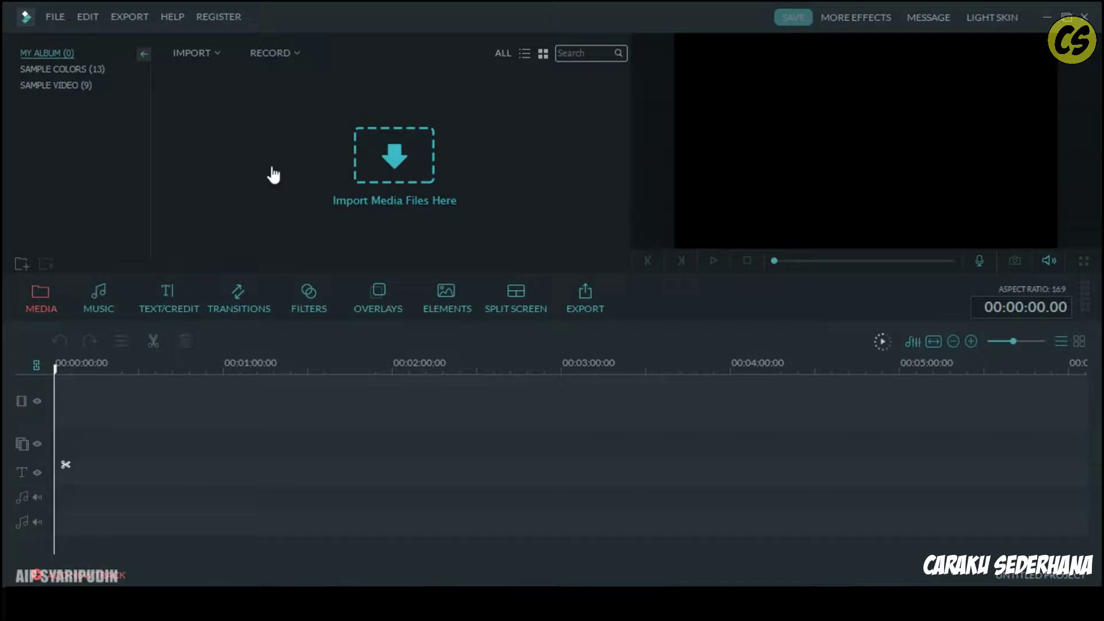
Import the video VID_20181123_131453 from the first folder on Local Disk (D:) into the media library
{"action": "left_click", "coordinate": [401, 175]}
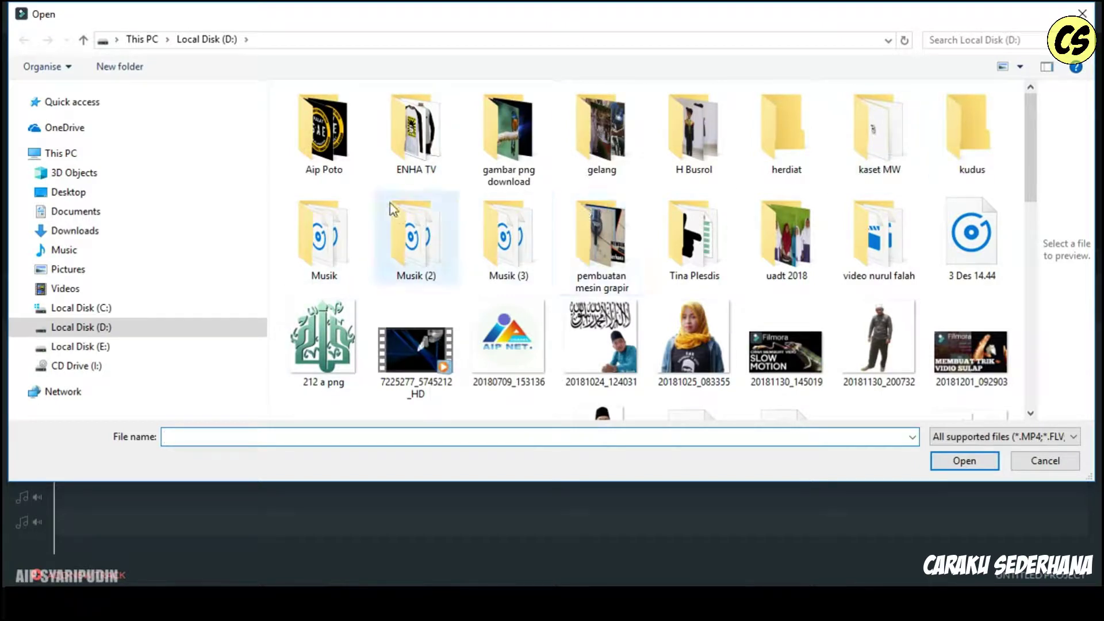
{"action": "double_click", "coordinate": [336, 163]}
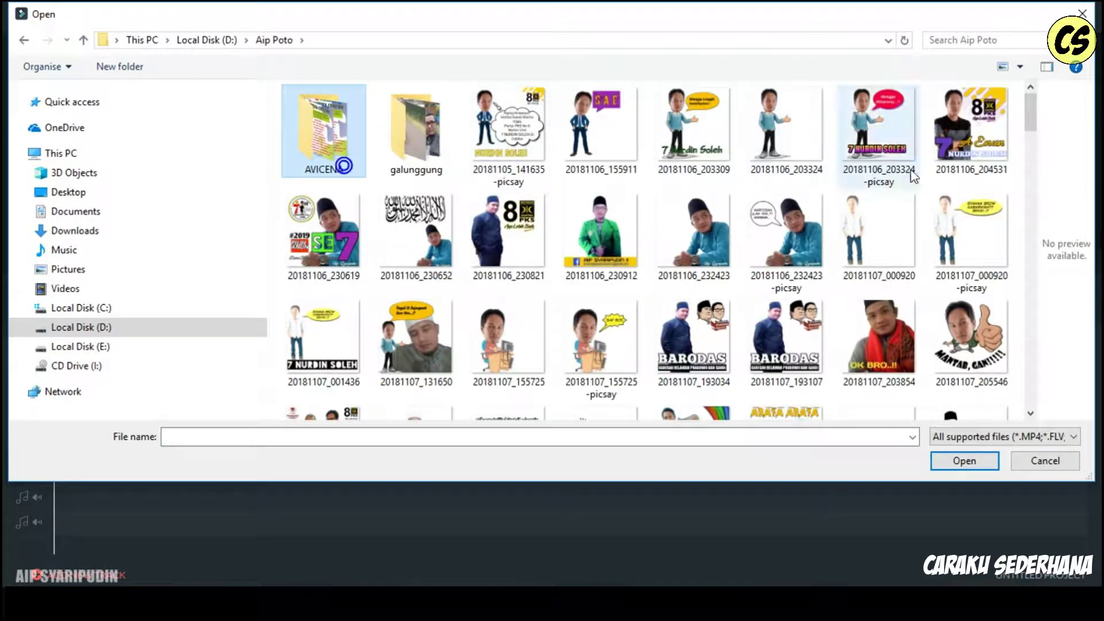
{"action": "scroll", "coordinate": [1041, 267], "scroll_direction": "down", "scroll_amount": 10}
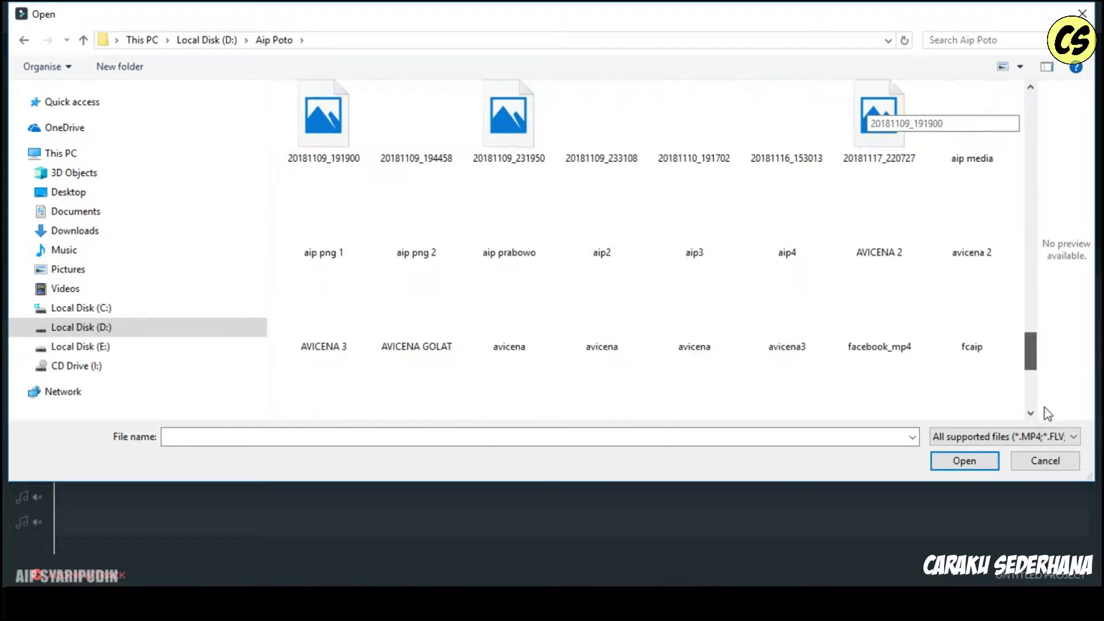
{"action": "scroll", "coordinate": [1044, 407], "scroll_direction": "down", "scroll_amount": 5}
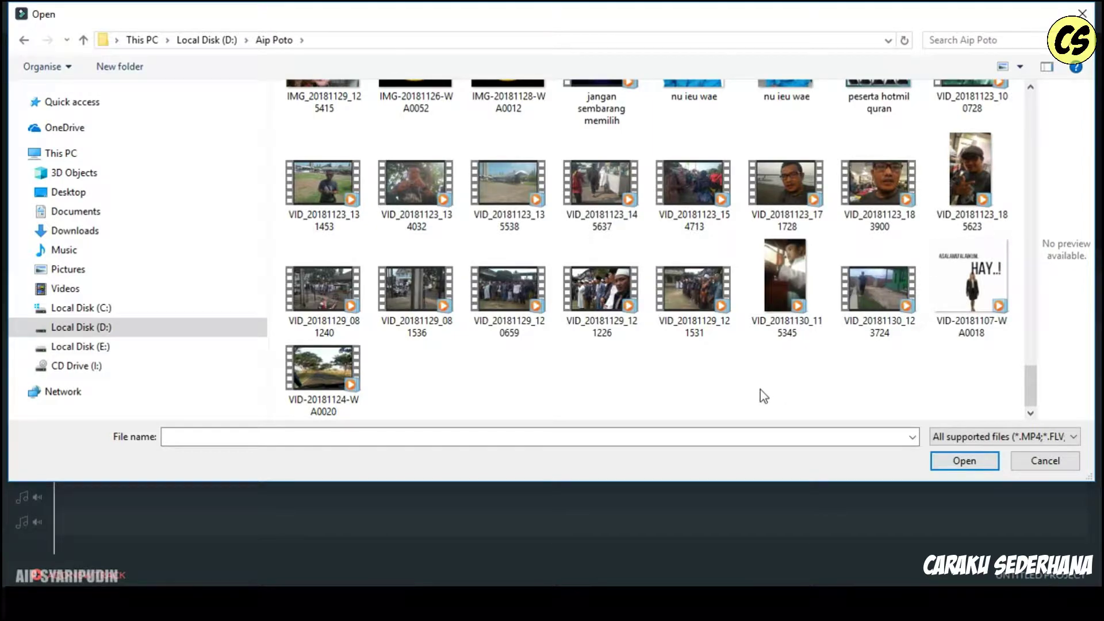
{"action": "left_click", "coordinate": [355, 202]}
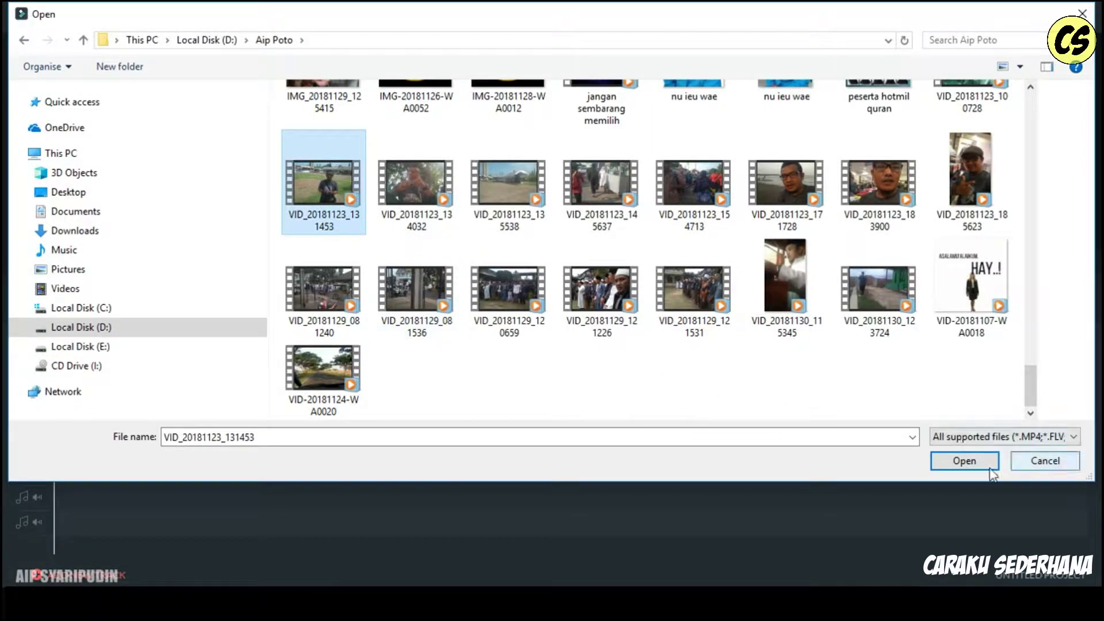
{"action": "left_click", "coordinate": [966, 460]}
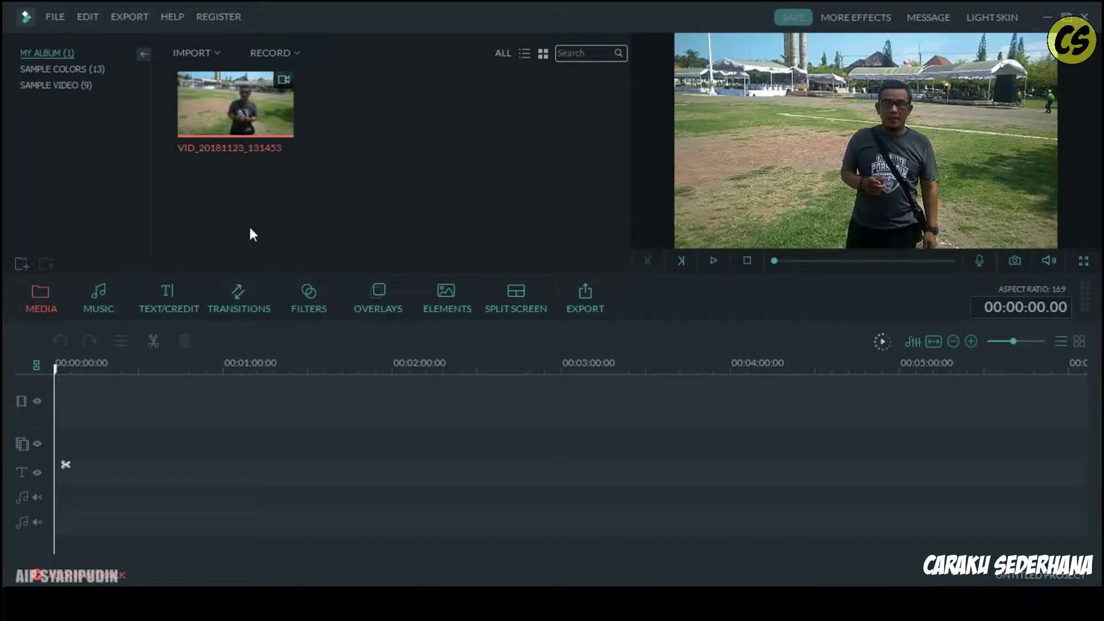
Place the imported video at the start of the main video track and mute it
{"action": "mouse_move", "coordinate": [250, 137]}
{"action": "left_click_drag", "start_coordinate": [253, 129], "coordinate": [173, 405]}
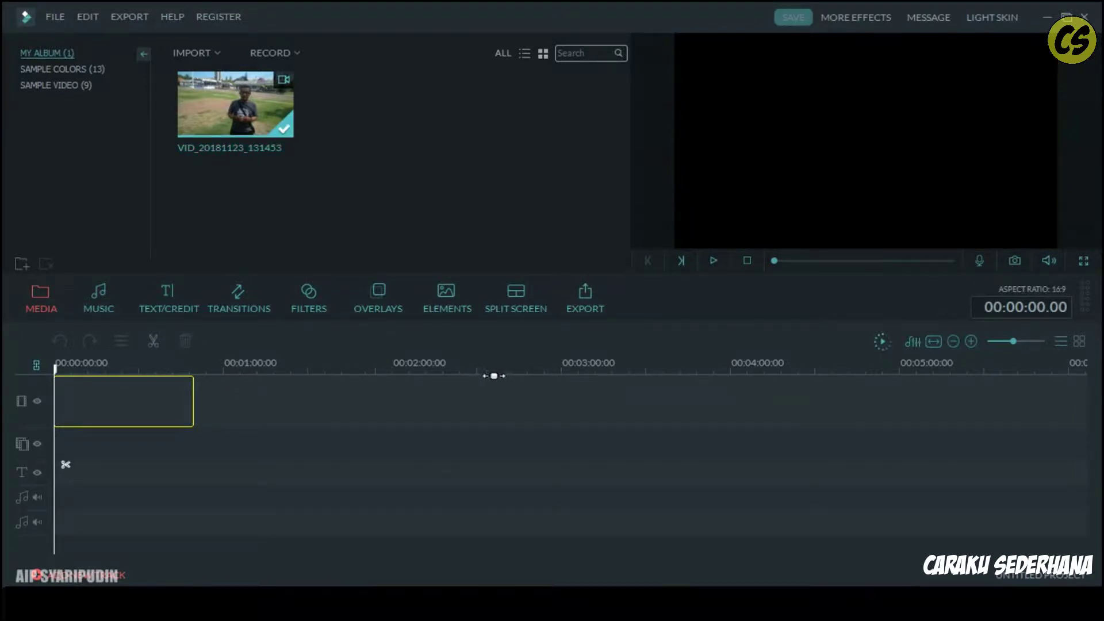
{"action": "right_click", "coordinate": [290, 402]}
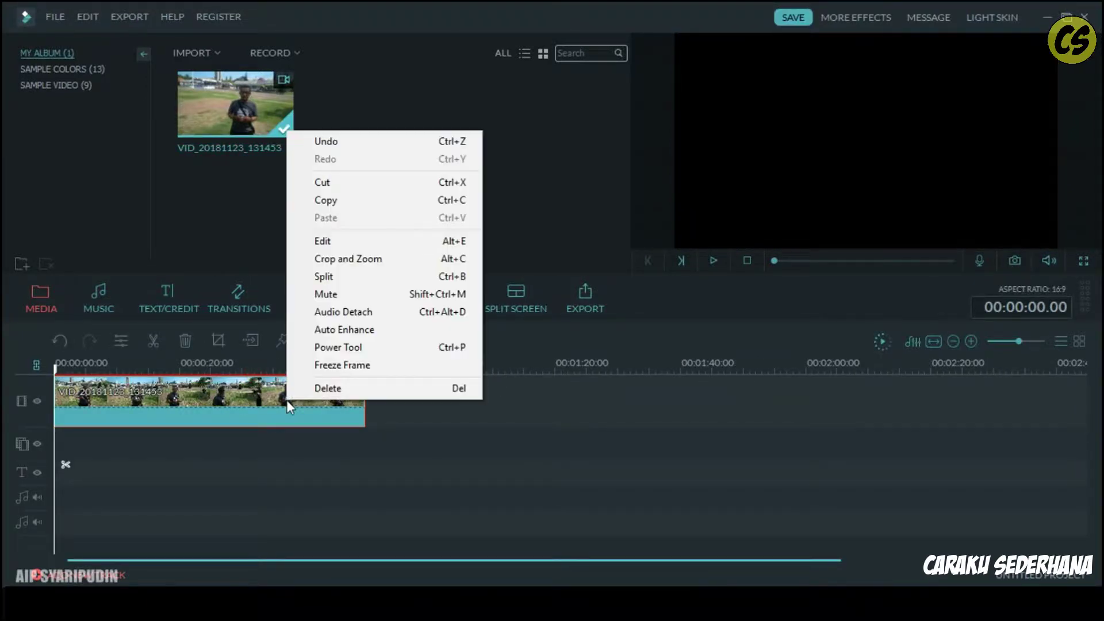
{"action": "left_click", "coordinate": [330, 297]}
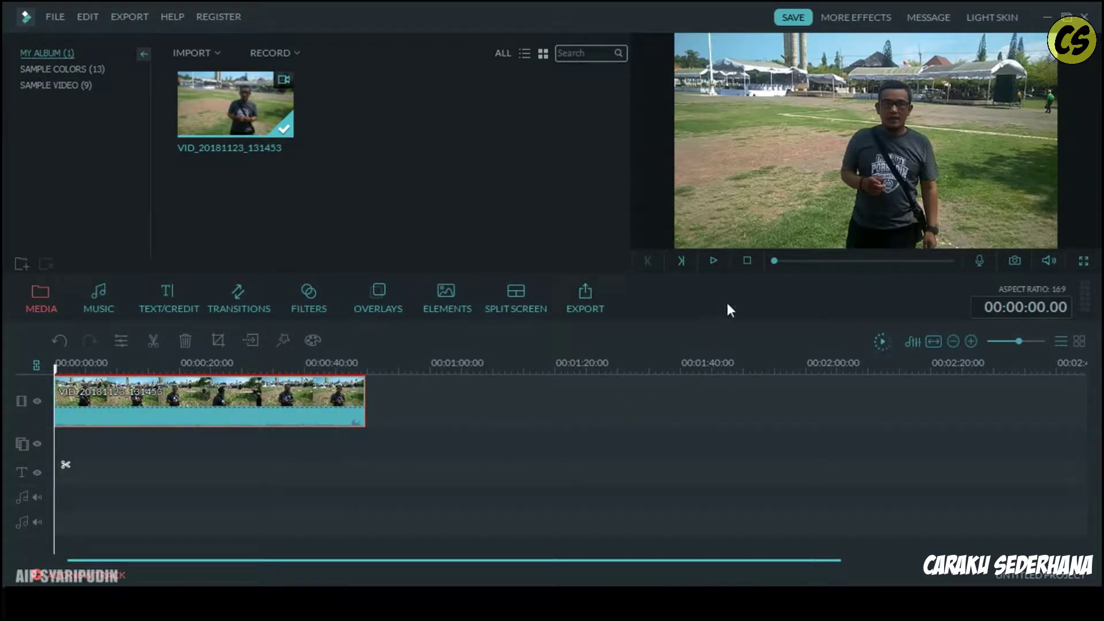
Play through the clip, split it at 00:00:30.10 and delete the part after the cut
{"action": "left_click", "coordinate": [714, 260]}
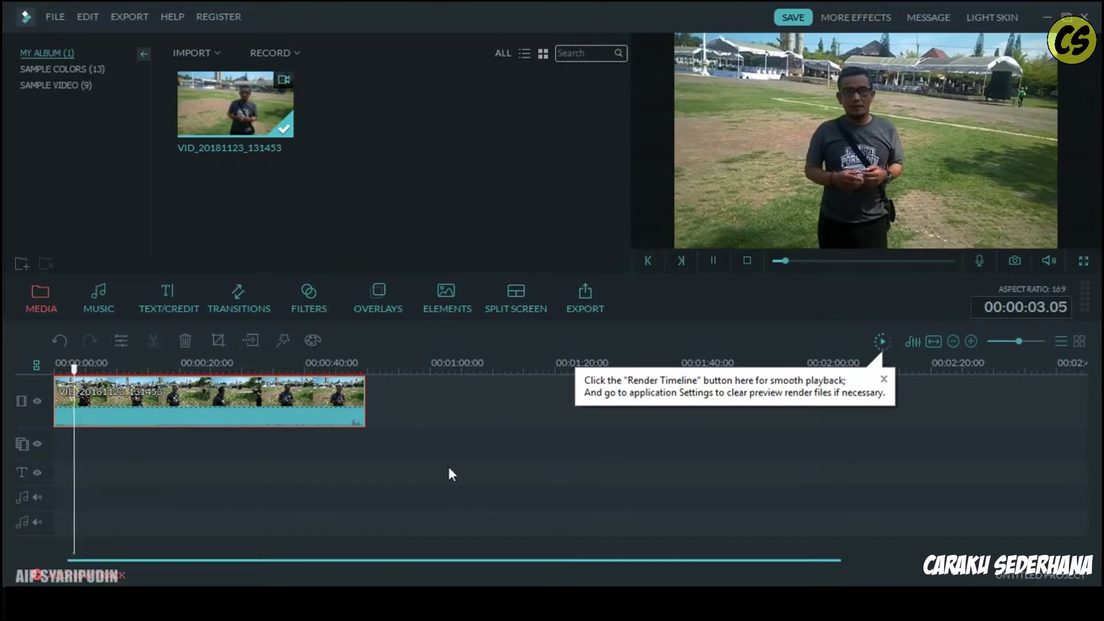
{"action": "left_click", "coordinate": [216, 371]}
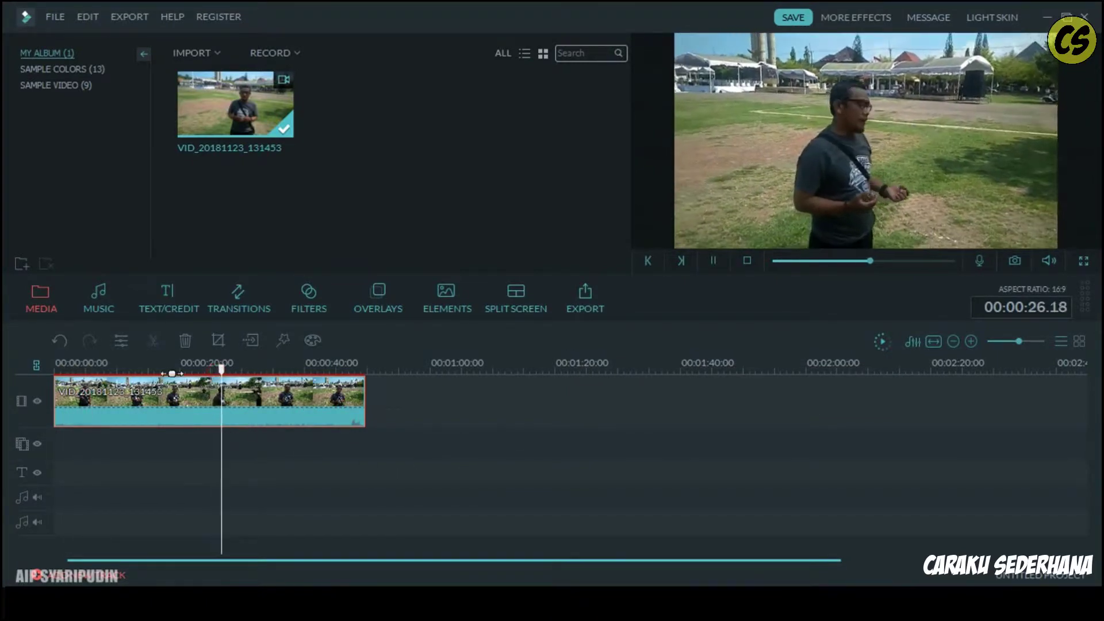
{"action": "left_click", "coordinate": [171, 371]}
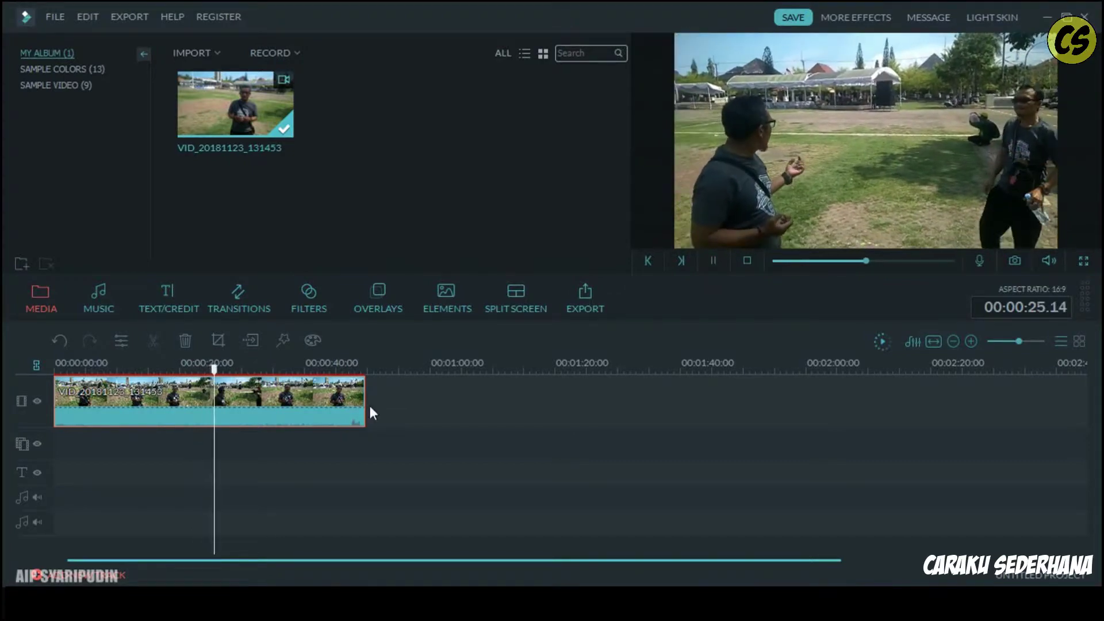
{"action": "left_click", "coordinate": [137, 371]}
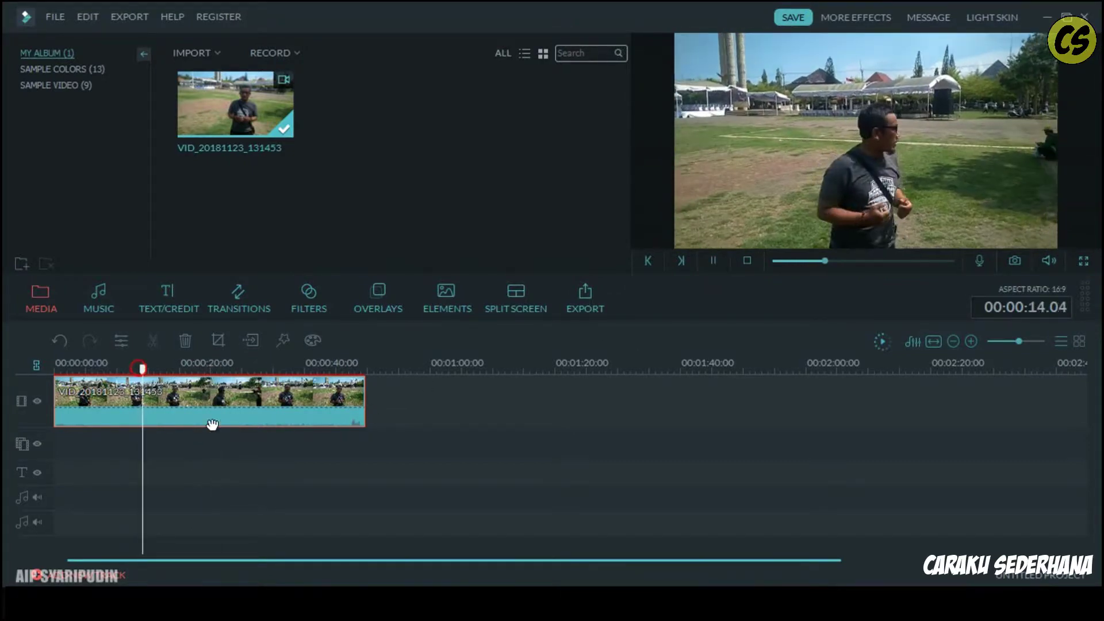
{"action": "left_click", "coordinate": [113, 370]}
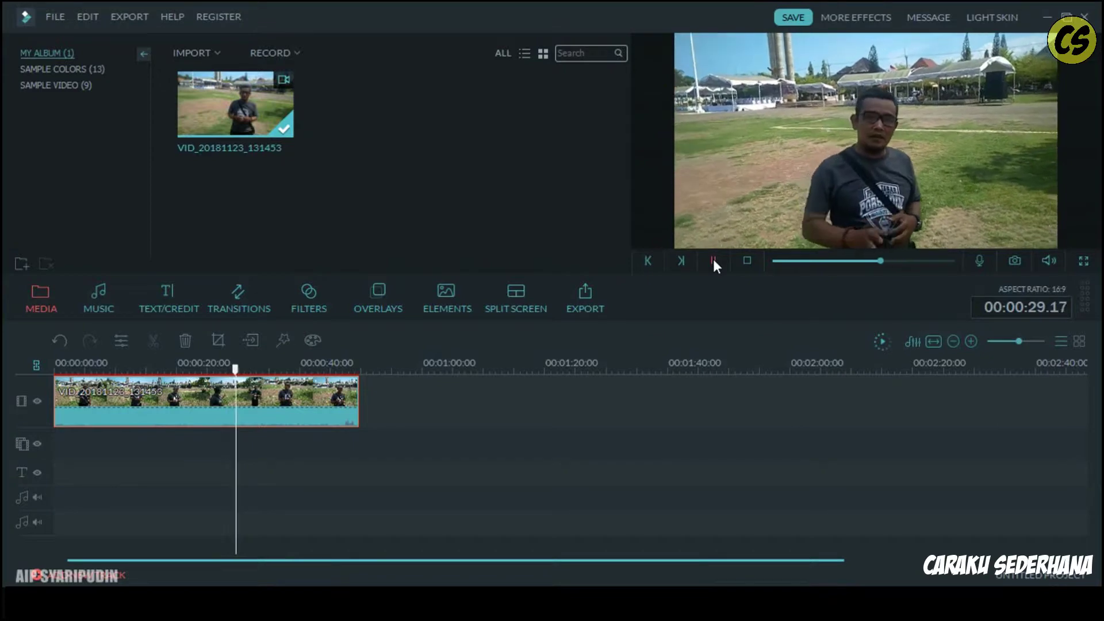
{"action": "left_click", "coordinate": [713, 260]}
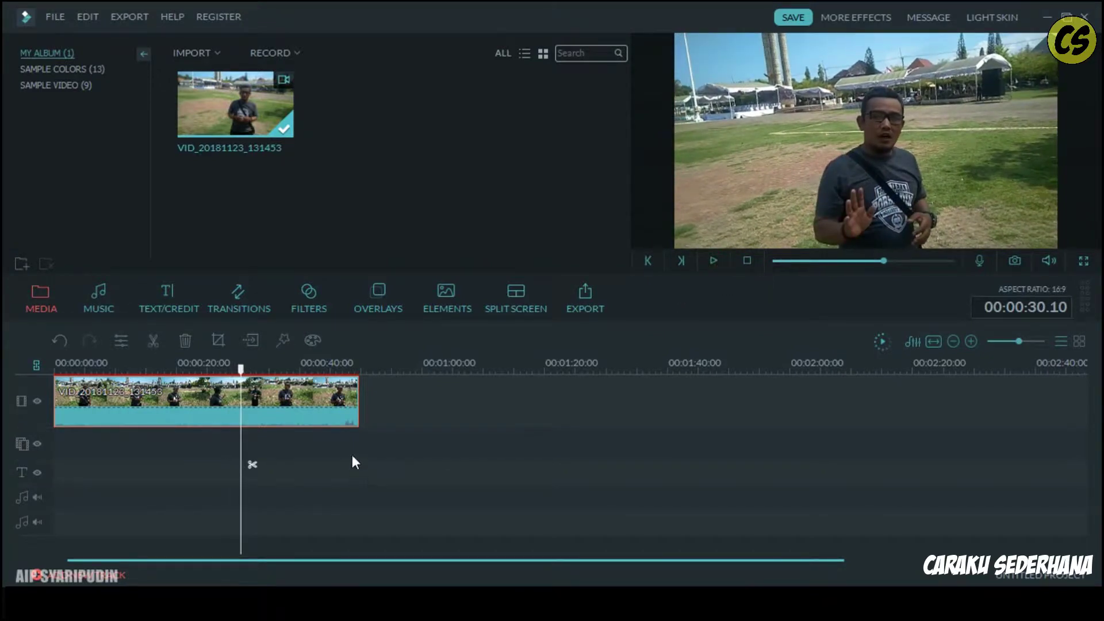
{"action": "left_click", "coordinate": [251, 464]}
{"action": "right_click", "coordinate": [328, 414]}
{"action": "left_click", "coordinate": [333, 409]}
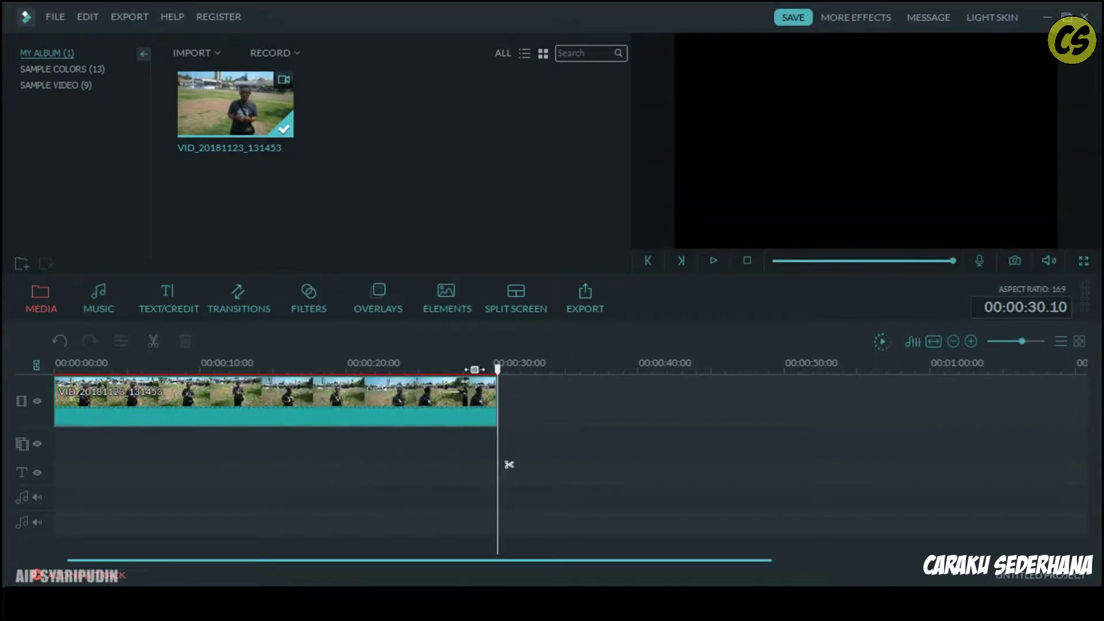
Position the playhead at 00:00:29.04 near the clip's end and place the Title 41 preset there on the text track
{"action": "left_click", "coordinate": [473, 369]}
{"action": "left_click", "coordinate": [712, 261]}
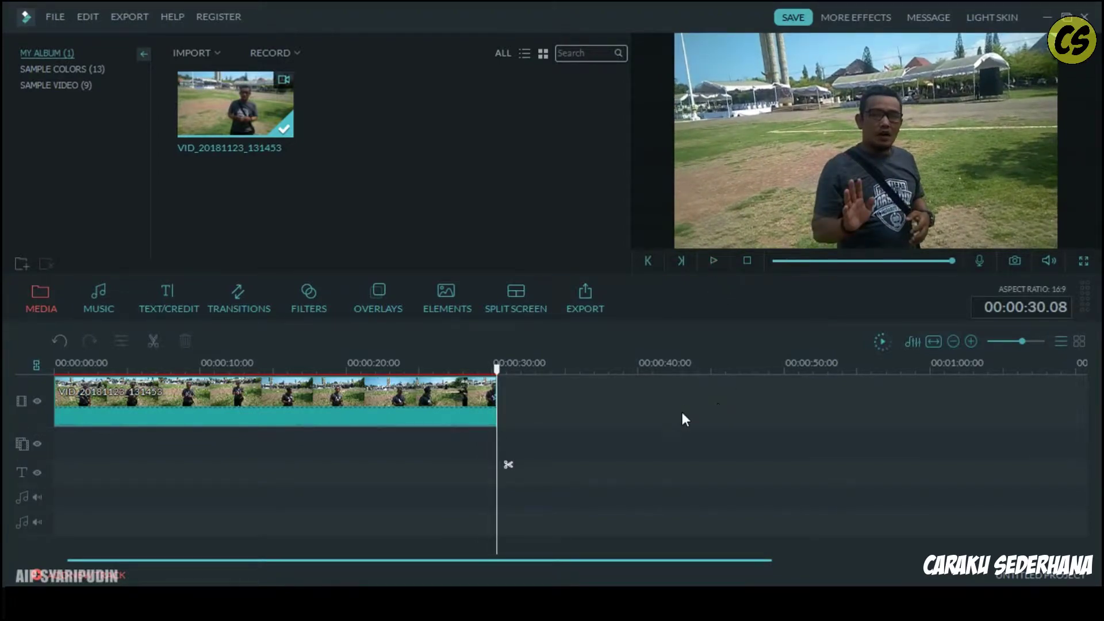
{"action": "scroll", "coordinate": [559, 371], "scroll_direction": "up", "scroll_amount": 1}
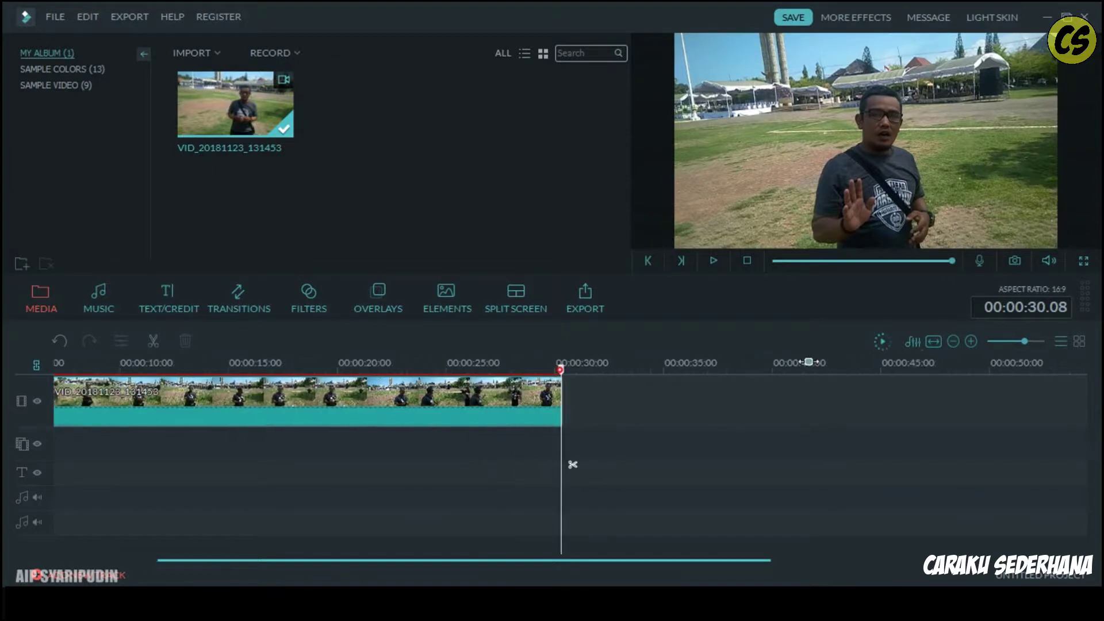
{"action": "left_click", "coordinate": [555, 368]}
{"action": "left_click", "coordinate": [536, 369]}
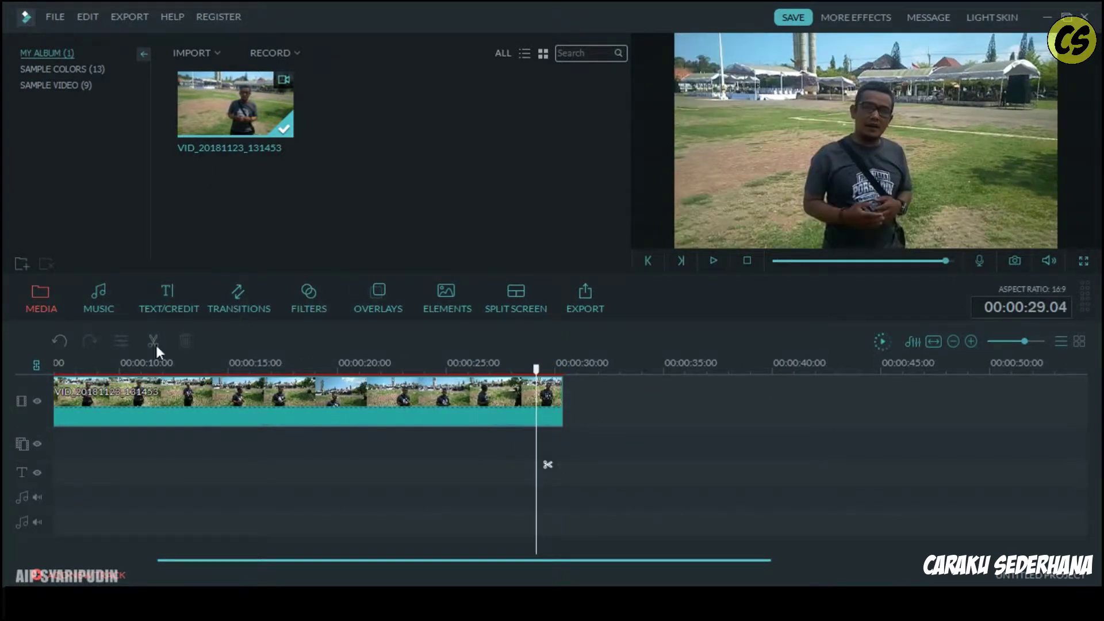
{"action": "left_click", "coordinate": [170, 297]}
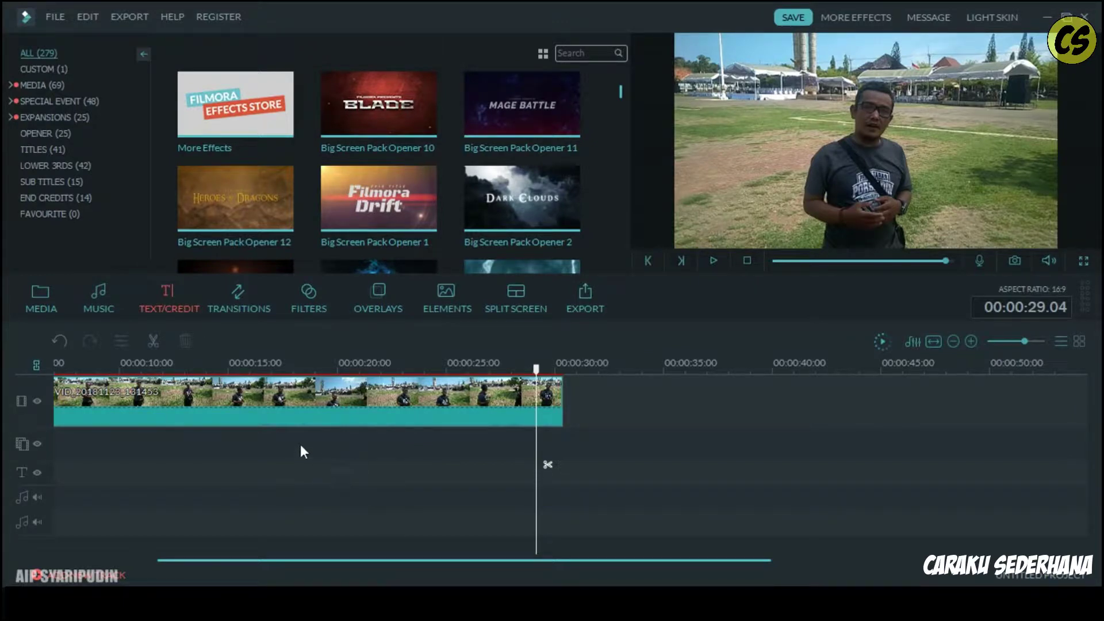
{"action": "scroll", "coordinate": [286, 454], "scroll_direction": "down", "scroll_amount": 5}
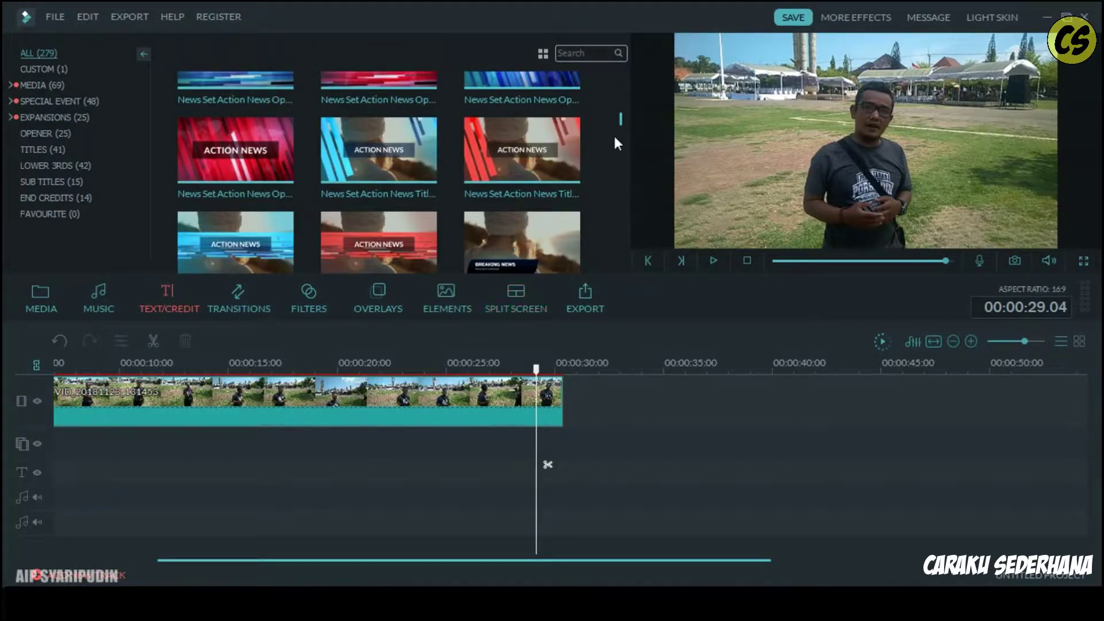
{"action": "left_click", "coordinate": [58, 149]}
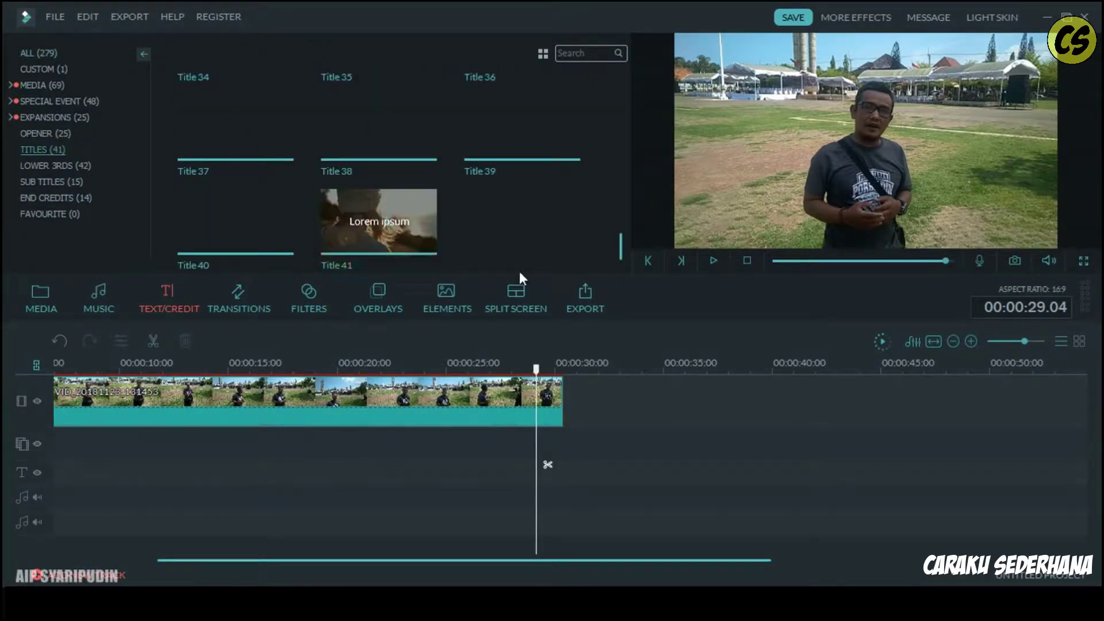
{"action": "left_click", "coordinate": [409, 253]}
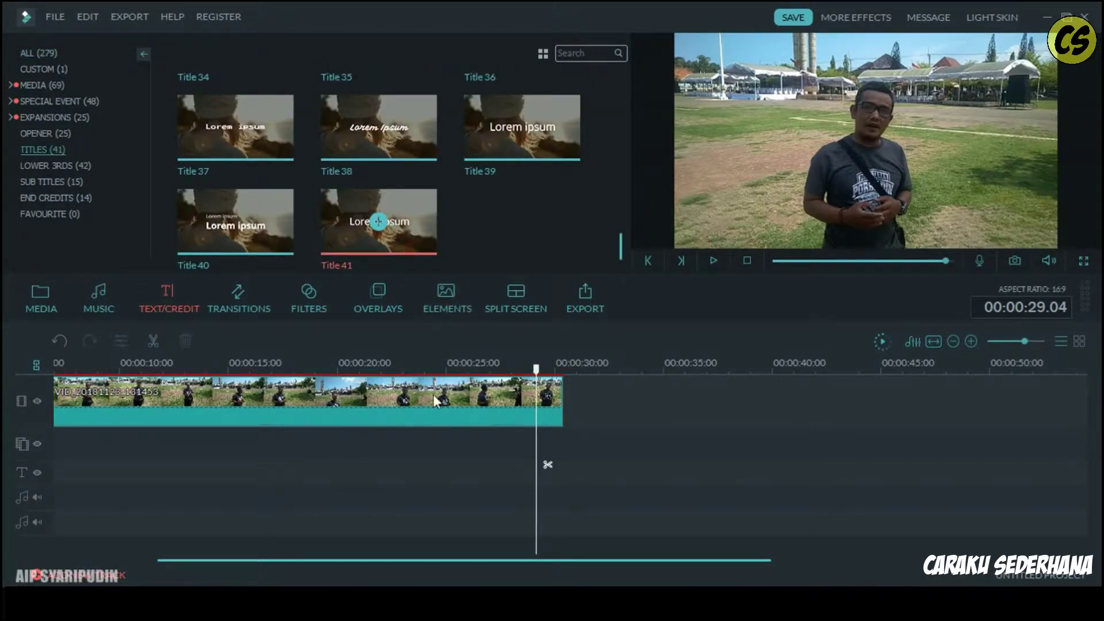
{"action": "mouse_move", "coordinate": [440, 232]}
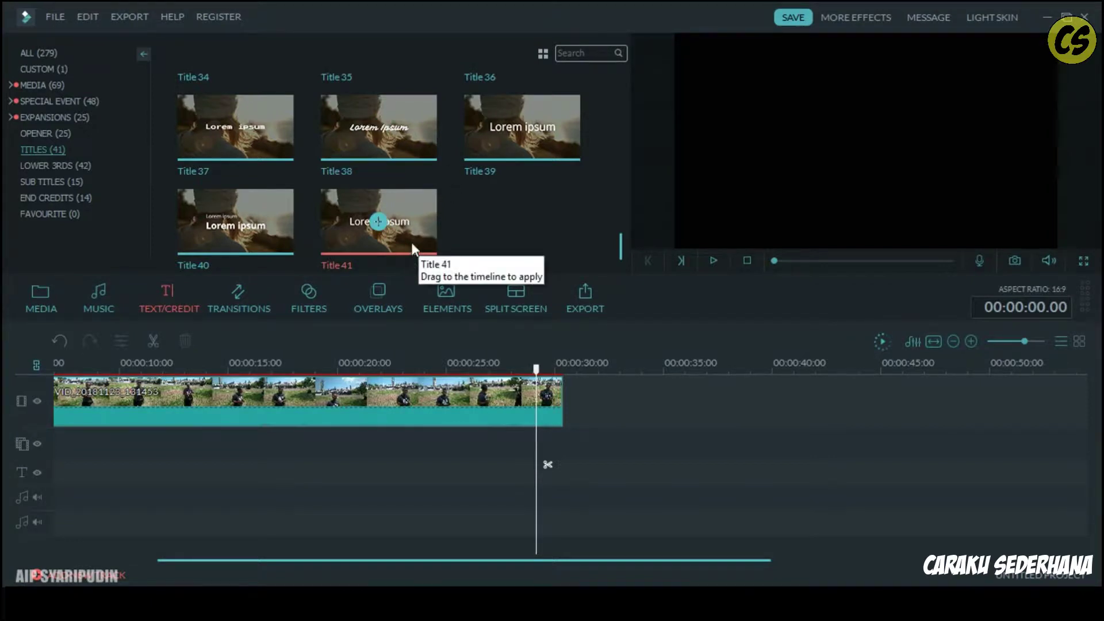
{"action": "left_click_drag", "start_coordinate": [412, 239], "coordinate": [534, 485]}
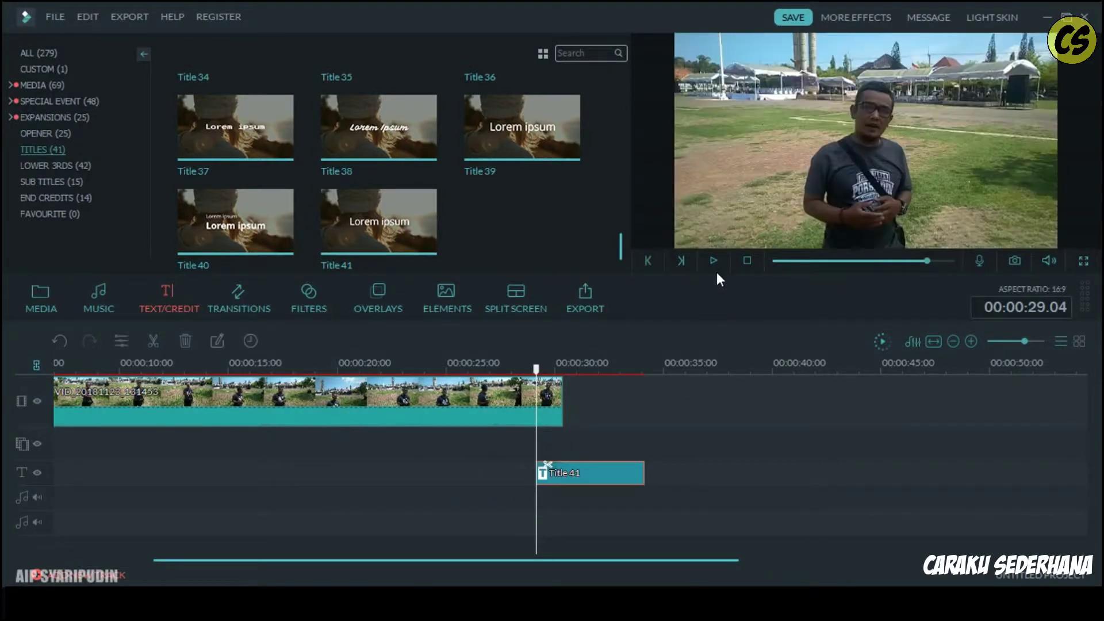
Preview the title over the end of the clip and return the playhead to 00:00:29.04
{"action": "left_click", "coordinate": [713, 261]}
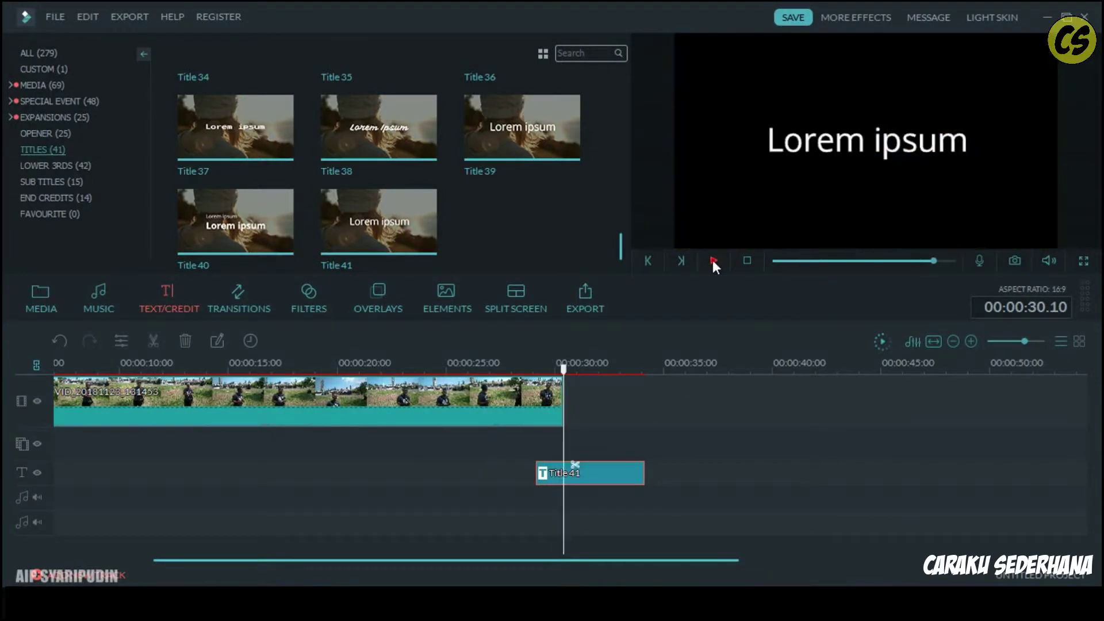
{"action": "key", "text": "space"}
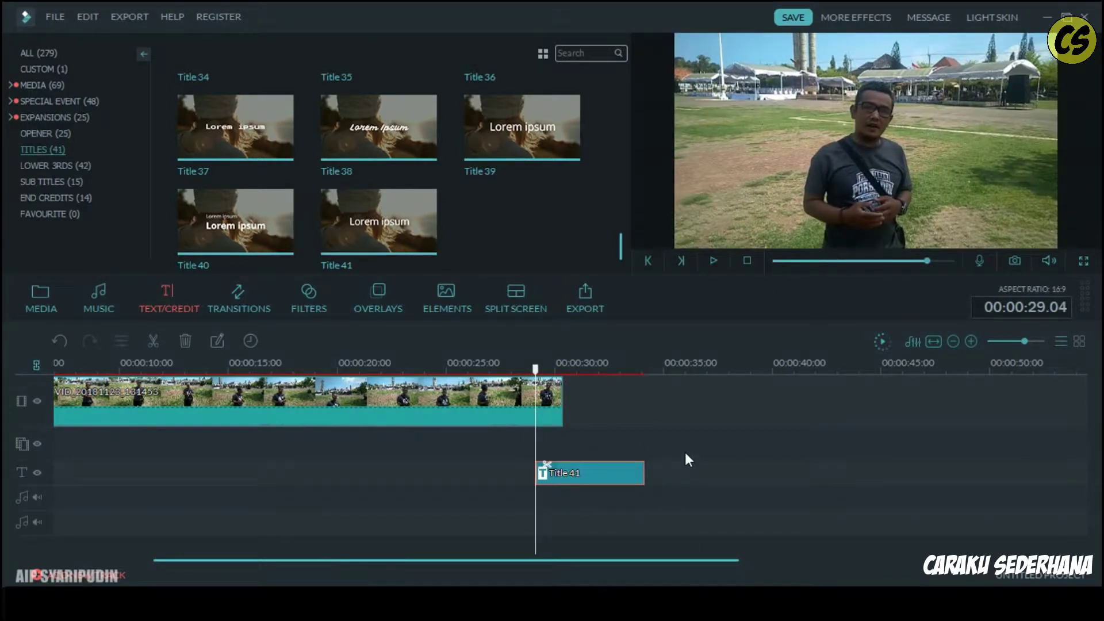
{"action": "left_click_drag", "start_coordinate": [685, 453], "coordinate": [498, 495]}
{"action": "left_click_drag", "start_coordinate": [677, 452], "coordinate": [483, 493]}
{"action": "left_click_drag", "start_coordinate": [634, 444], "coordinate": [498, 493]}
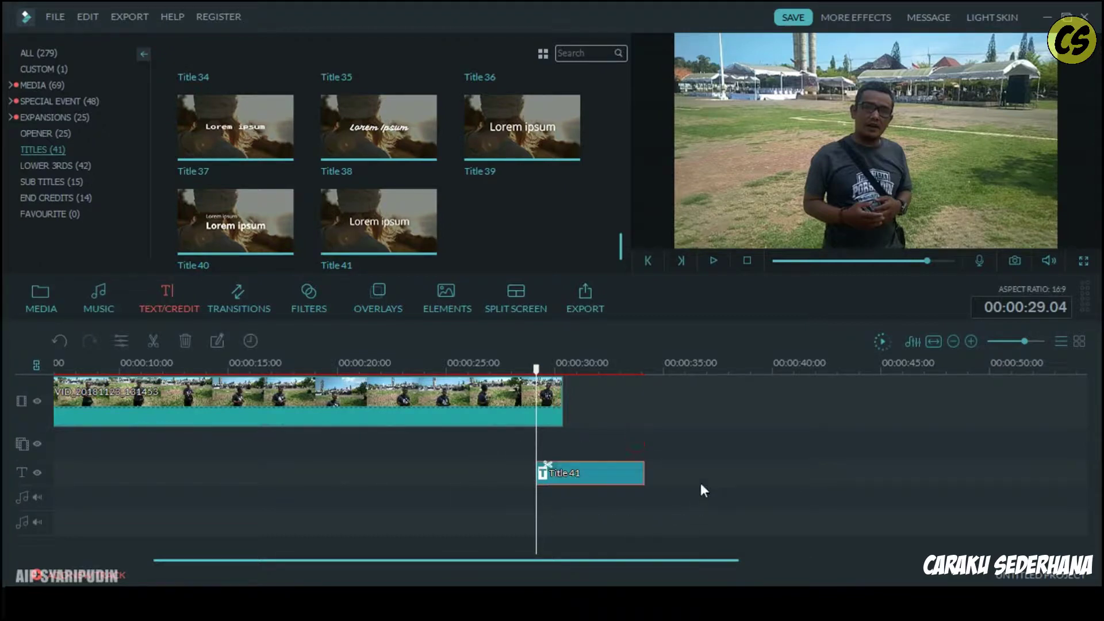
Open Title 41 in the advanced text editor and replace its Lorem ipsum text with a rectangle shape
{"action": "double_click", "coordinate": [597, 472]}
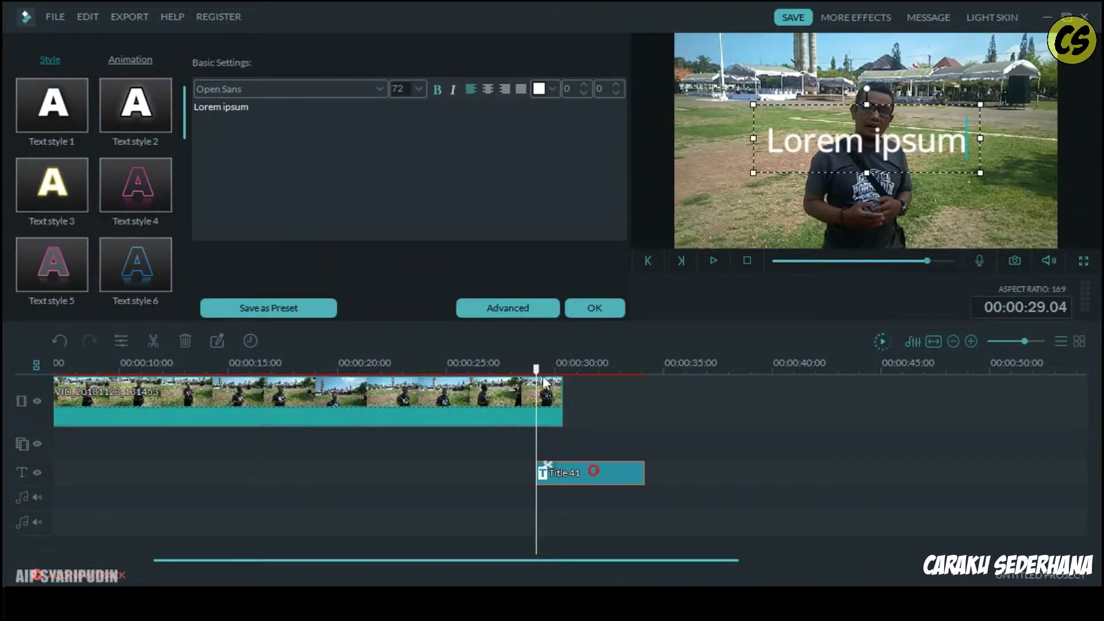
{"action": "left_click", "coordinate": [523, 309]}
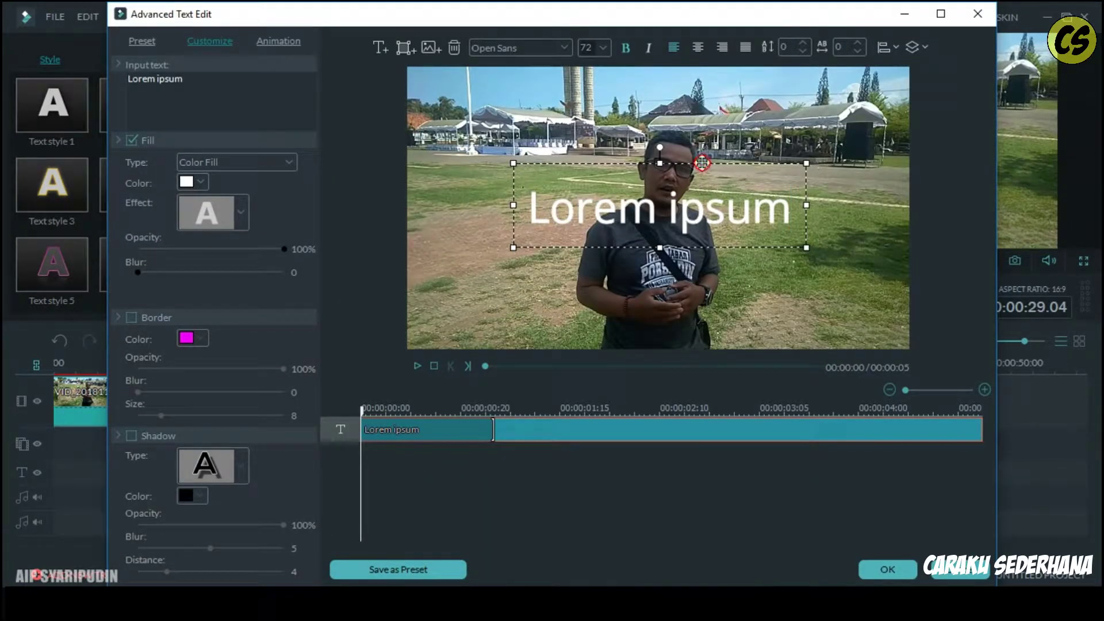
{"action": "key", "text": "Delete"}
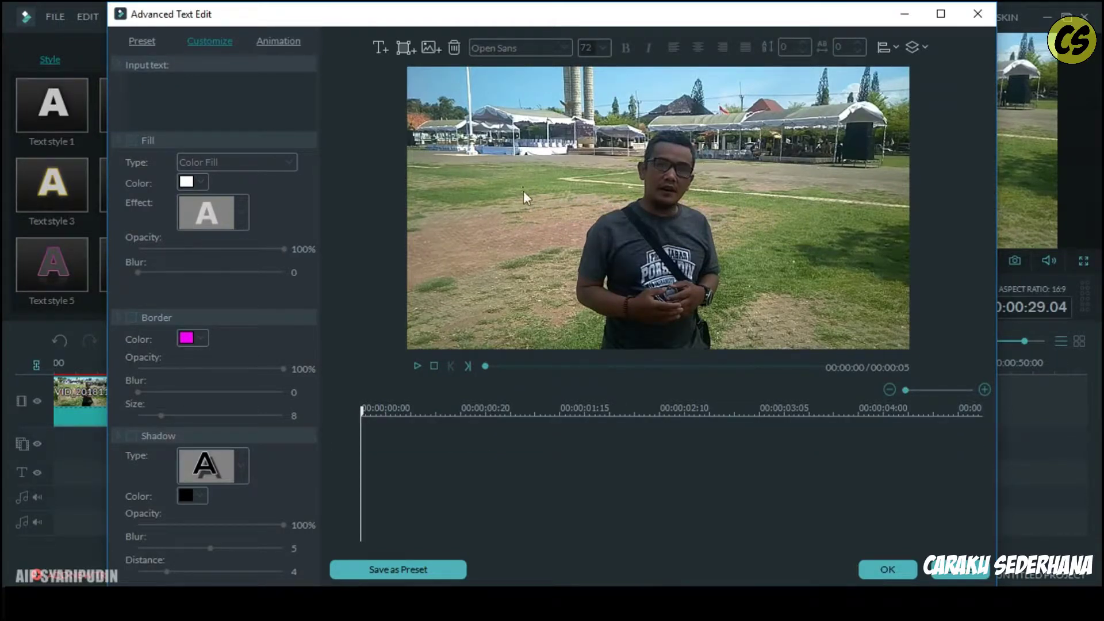
{"action": "left_click", "coordinate": [406, 53]}
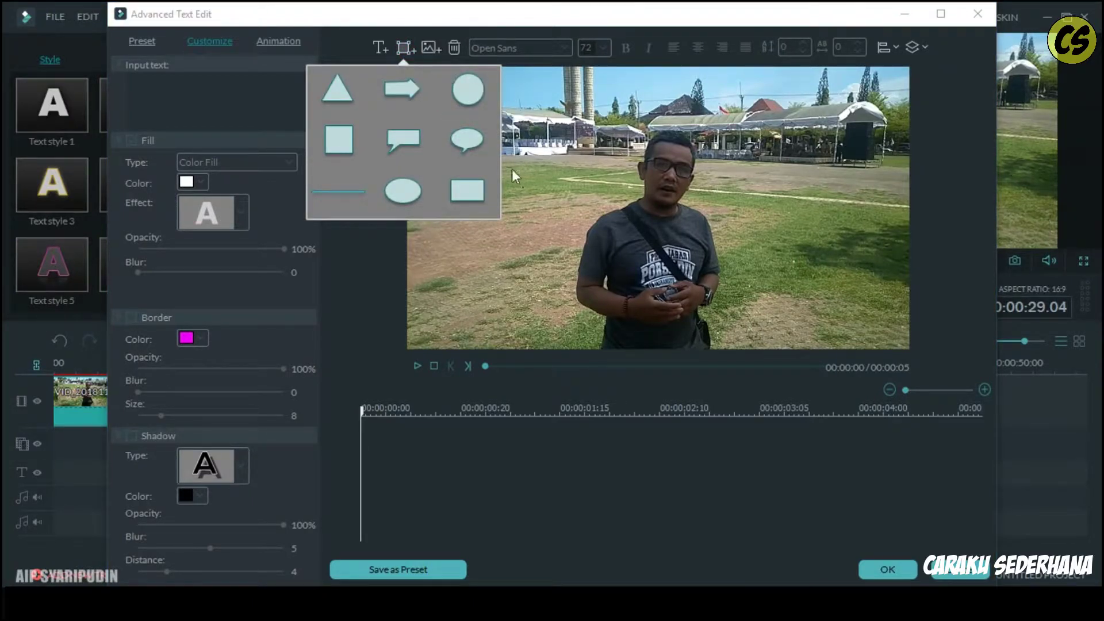
{"action": "left_click", "coordinate": [467, 191]}
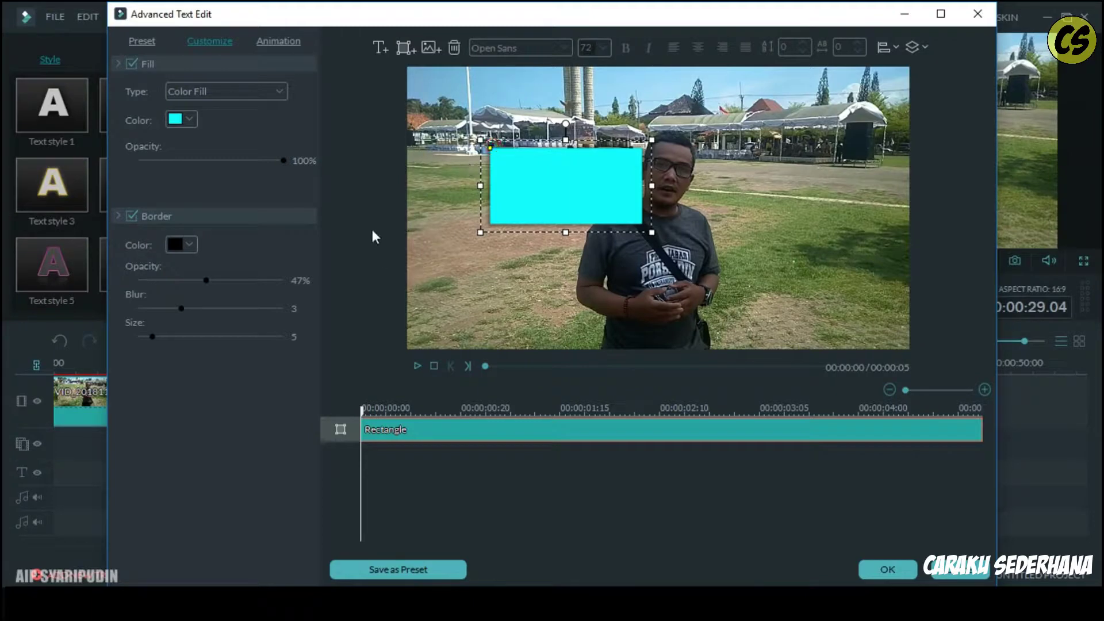
Turn off the rectangle's border and set its fill colour to black
{"action": "left_click", "coordinate": [131, 216]}
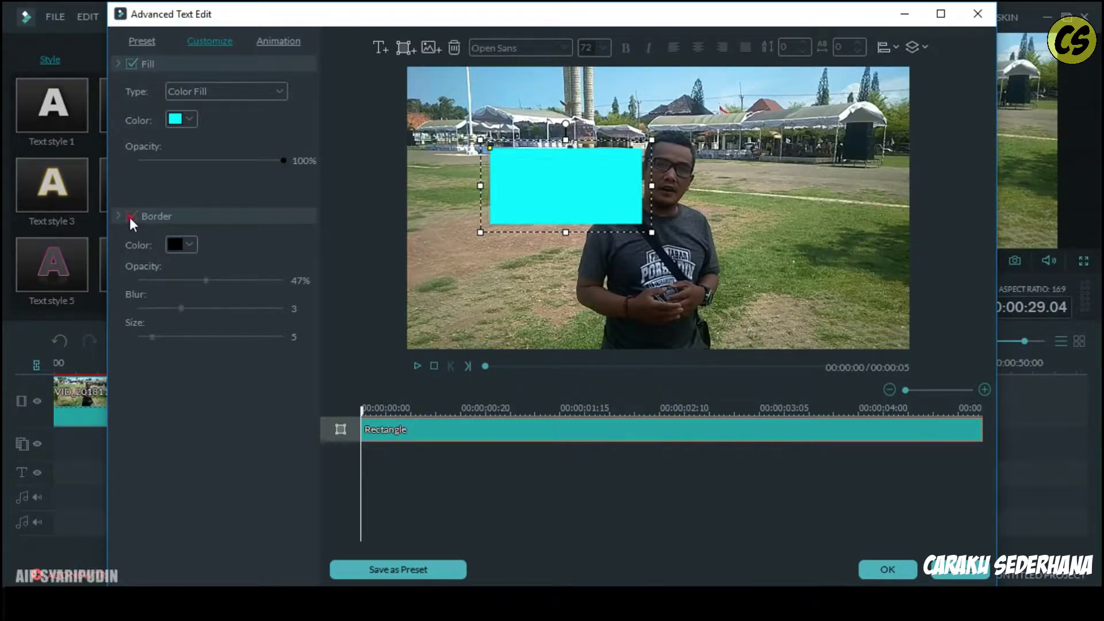
{"action": "left_click", "coordinate": [189, 121]}
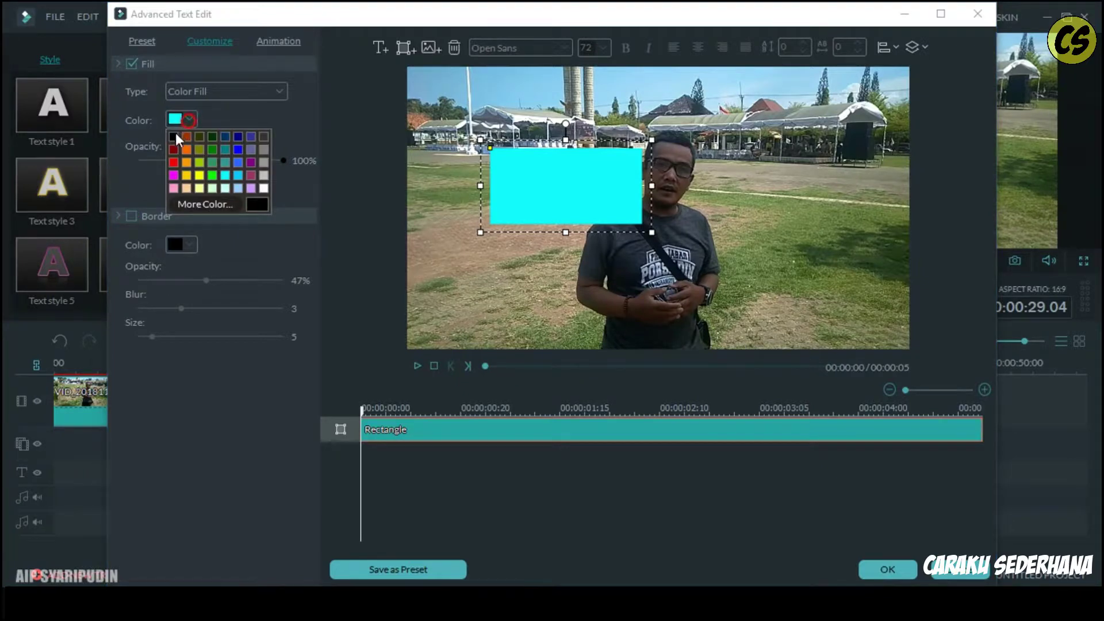
{"action": "left_click", "coordinate": [173, 137]}
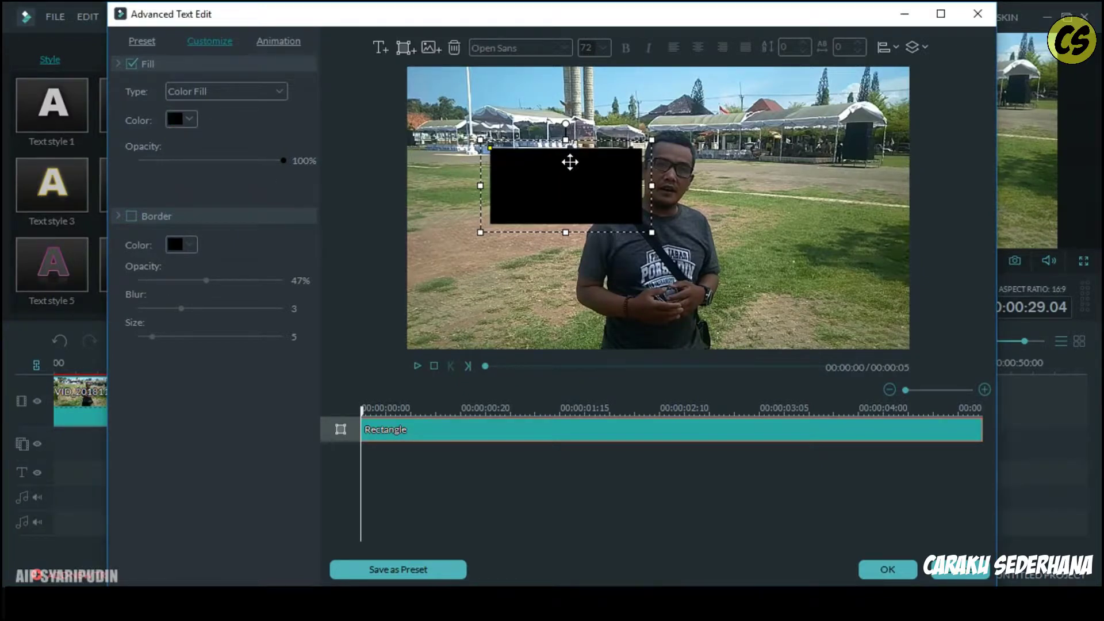
Move the black rectangle to the frame's lower edge, stretch it across the full width and raise its upper edge to chest height
{"action": "left_click_drag", "start_coordinate": [570, 162], "coordinate": [466, 290]}
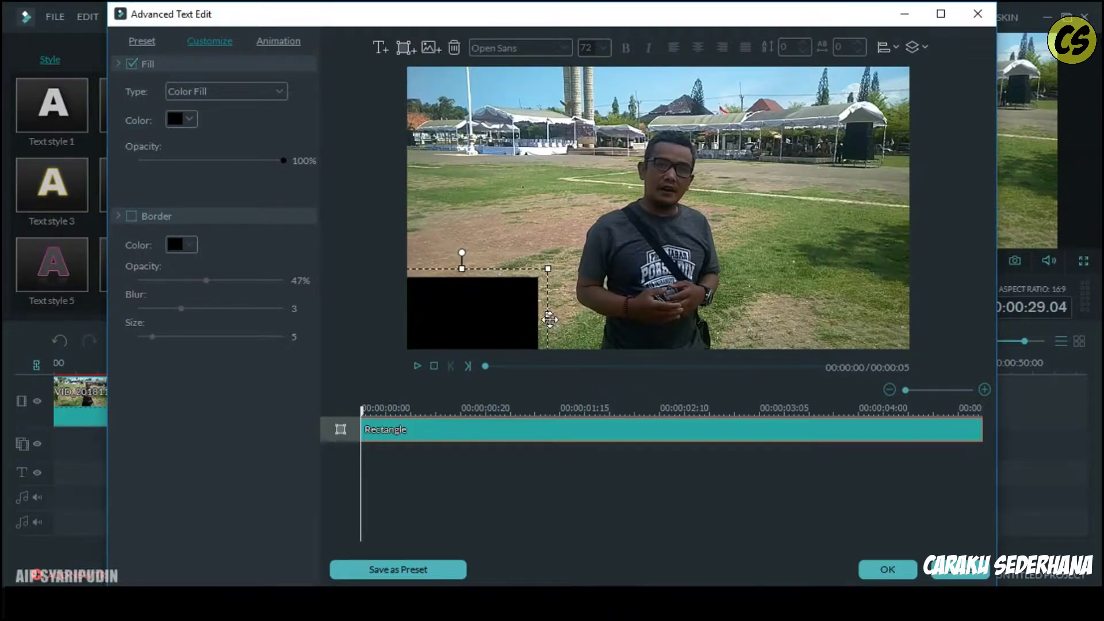
{"action": "left_click_drag", "start_coordinate": [548, 315], "coordinate": [992, 320]}
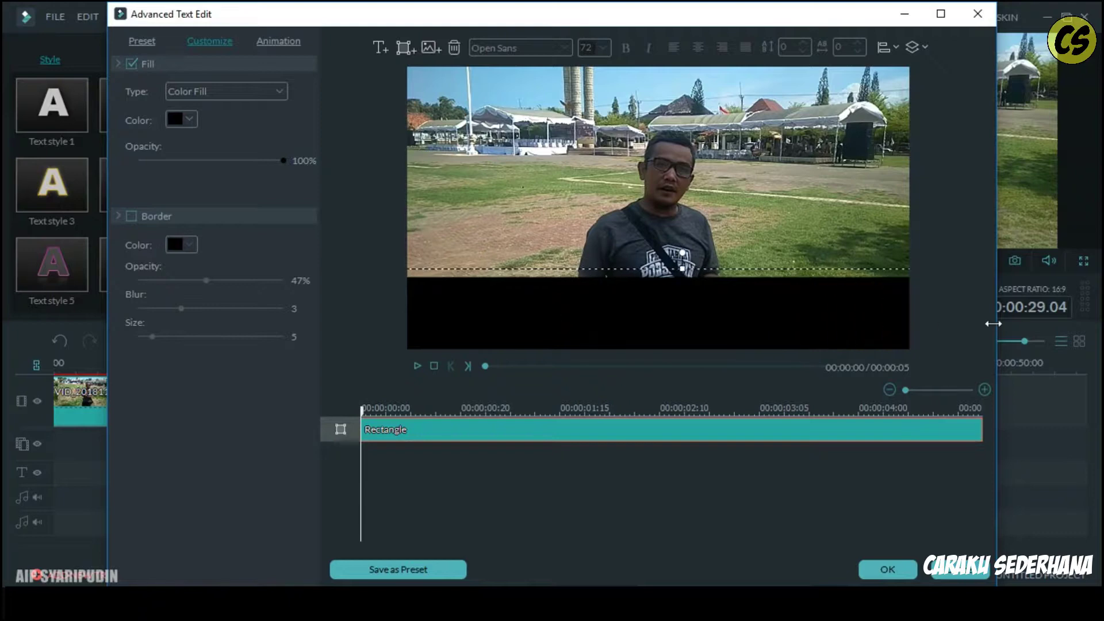
{"action": "left_click_drag", "start_coordinate": [684, 269], "coordinate": [683, 235]}
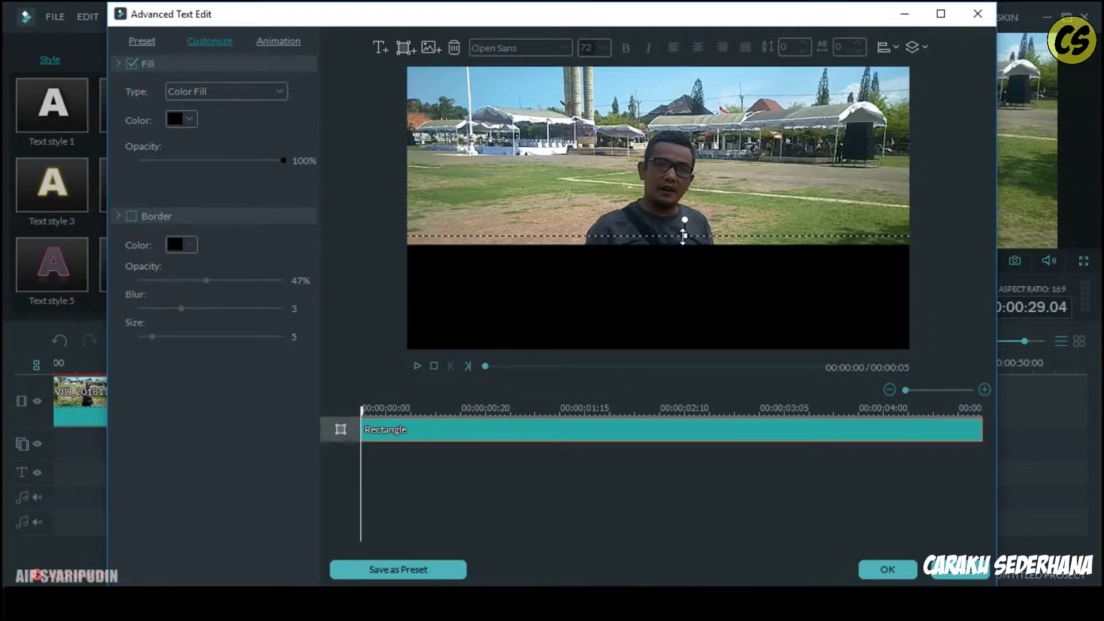
Add a second black rectangle along the frame's upper edge, stretch it across the full width and extend it down to eye level
{"action": "left_click", "coordinate": [405, 50]}
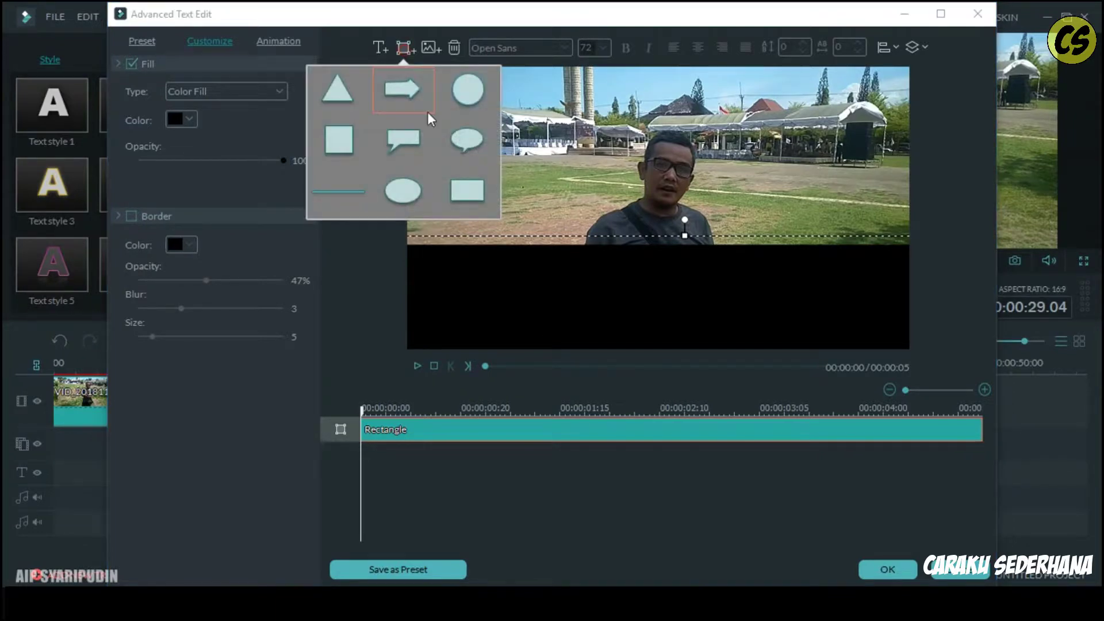
{"action": "left_click", "coordinate": [460, 180]}
{"action": "left_click_drag", "start_coordinate": [532, 185], "coordinate": [439, 98]}
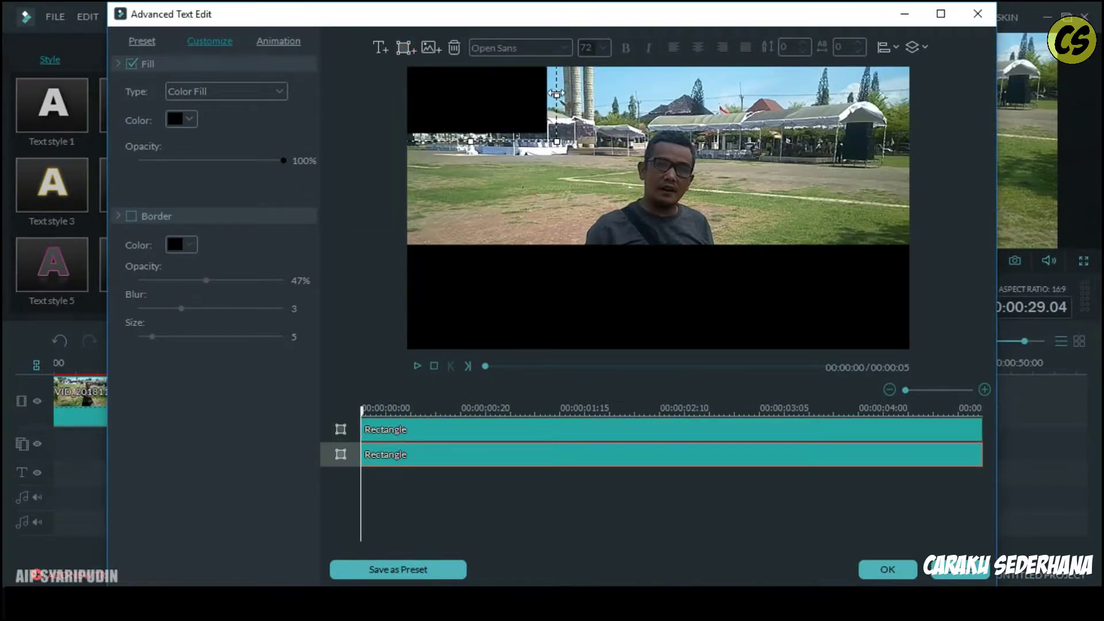
{"action": "left_click_drag", "start_coordinate": [556, 97], "coordinate": [958, 103]}
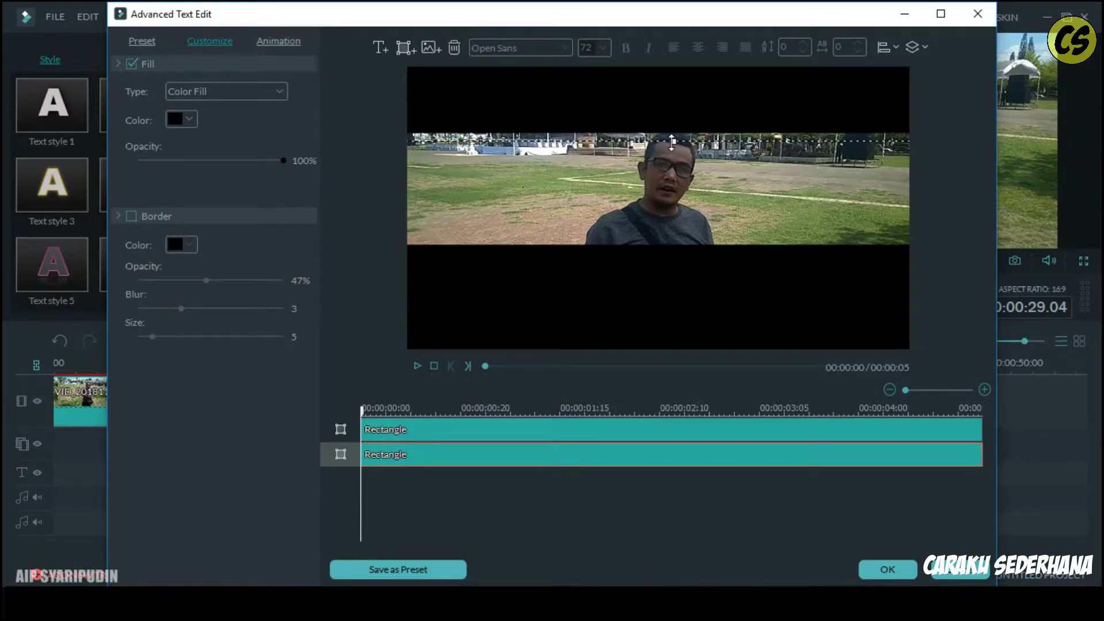
{"action": "left_click_drag", "start_coordinate": [672, 140], "coordinate": [674, 166]}
Fine-tune the facing edges of the two black bars to leave a narrow horizontal strip of video across the middle
{"action": "left_click", "coordinate": [682, 281]}
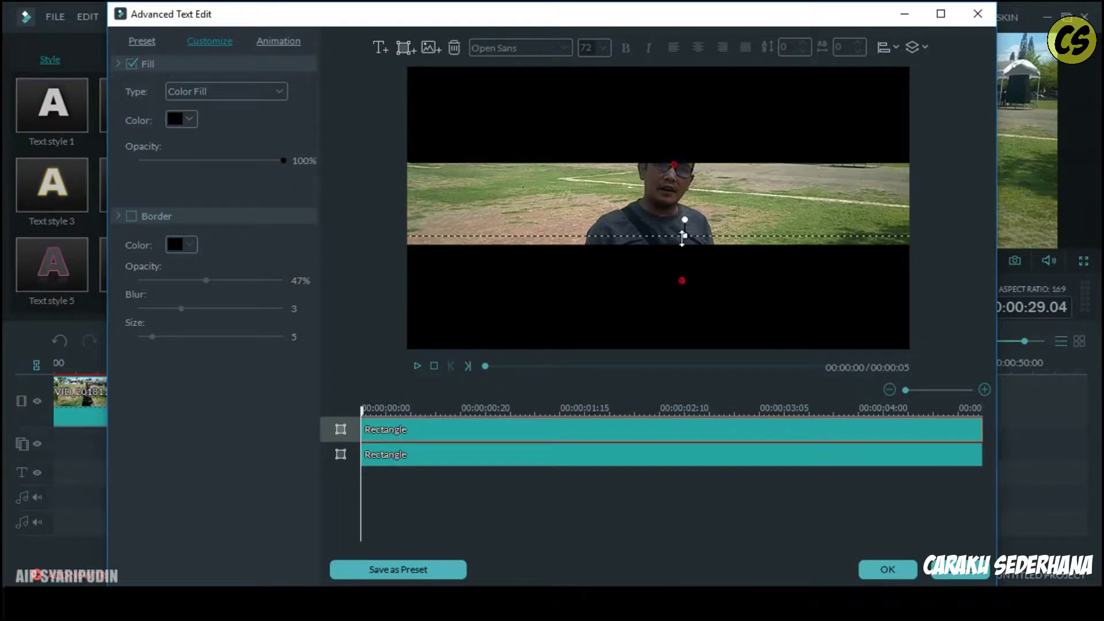
{"action": "left_click_drag", "start_coordinate": [684, 238], "coordinate": [675, 175]}
{"action": "left_click", "coordinate": [689, 151]}
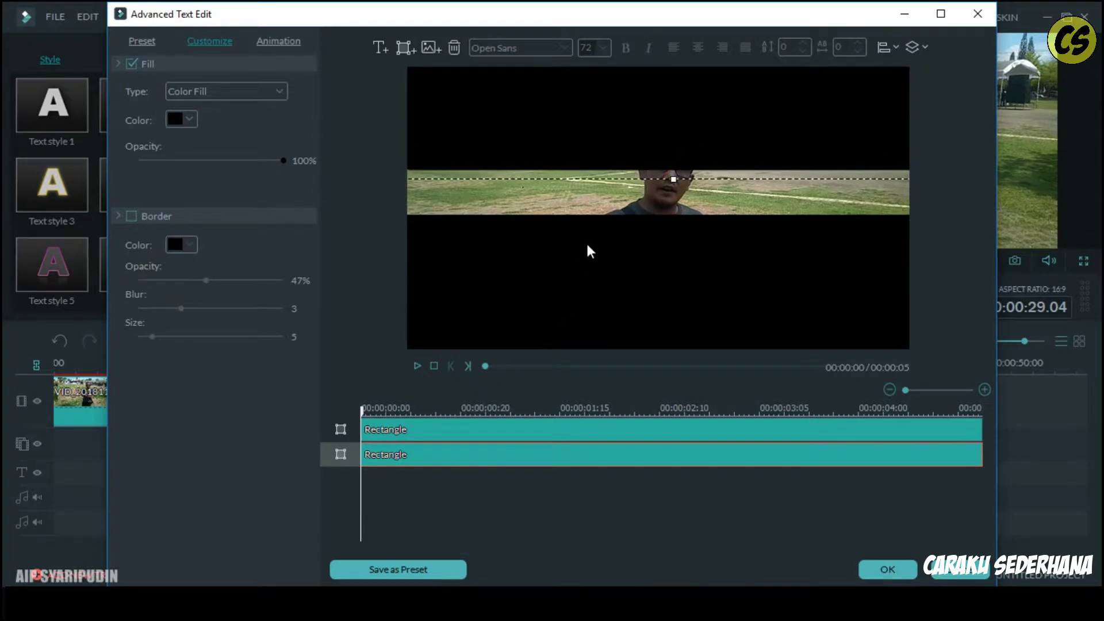
{"action": "left_click", "coordinate": [614, 250]}
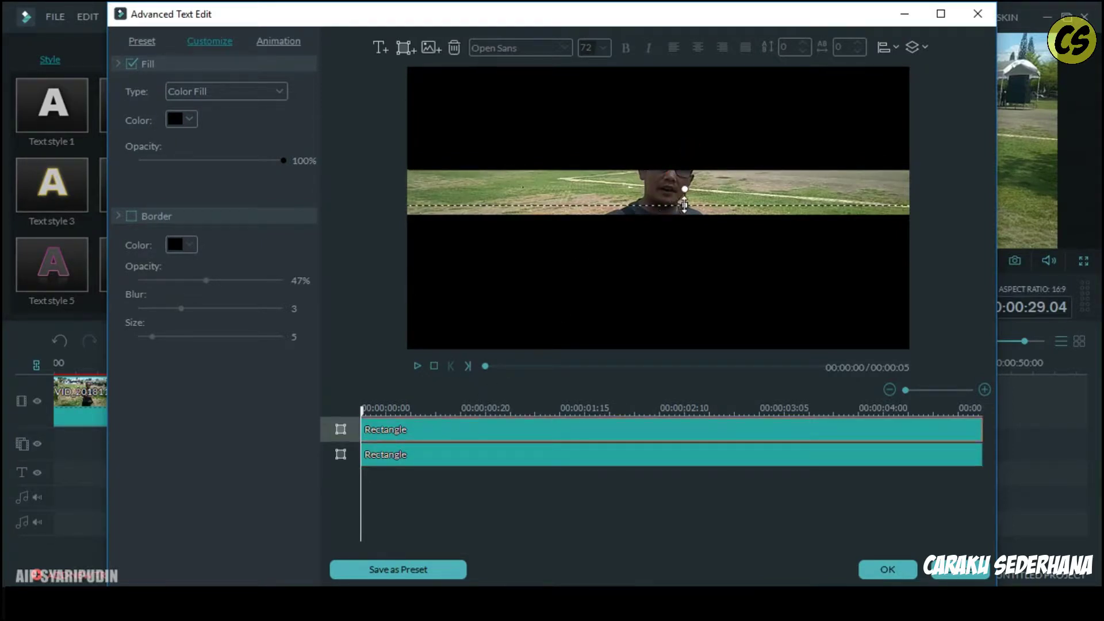
{"action": "left_click_drag", "start_coordinate": [684, 207], "coordinate": [684, 234]}
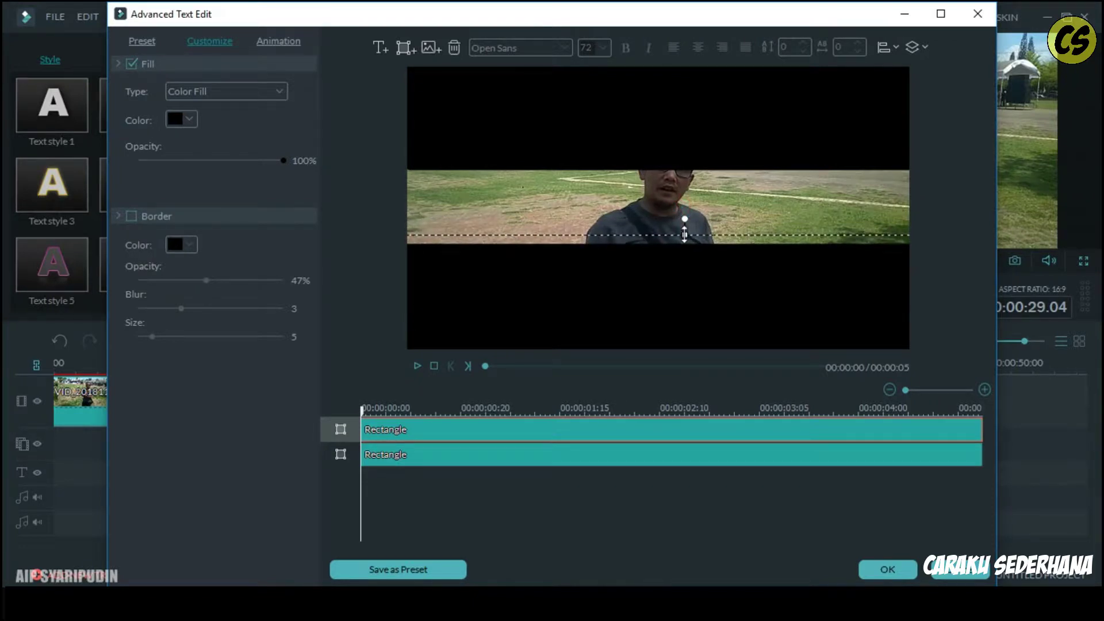
{"action": "left_click", "coordinate": [650, 166]}
{"action": "mouse_move", "coordinate": [652, 167]}
{"action": "left_mouse_down"}
{"action": "mouse_move", "coordinate": [672, 189]}
{"action": "mouse_move", "coordinate": [672, 175]}
{"action": "left_mouse_up"}
{"action": "left_click", "coordinate": [683, 296]}
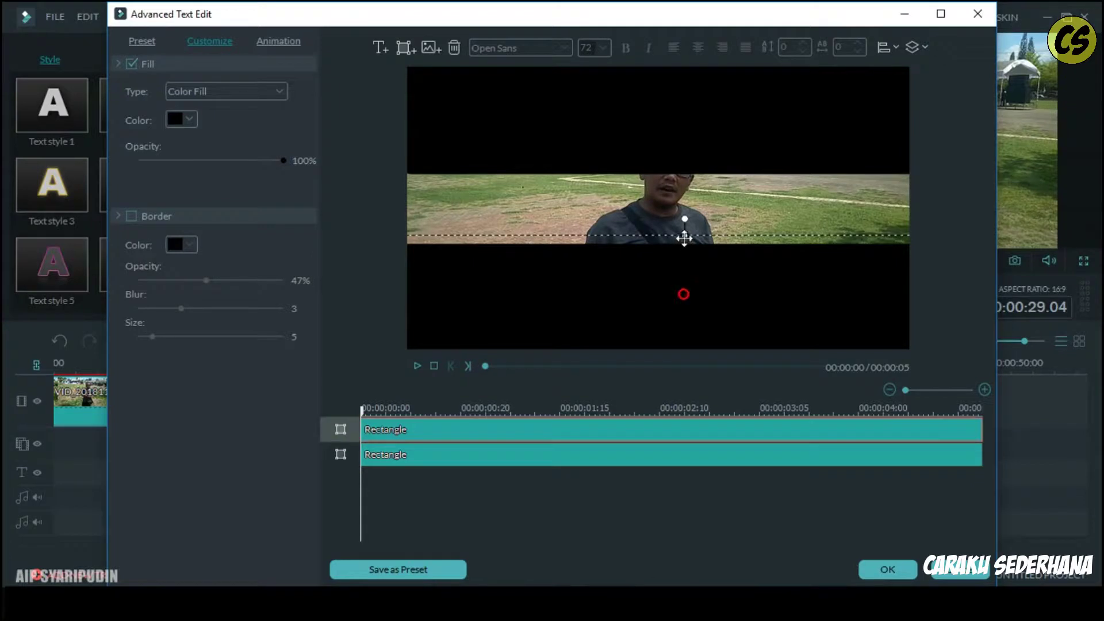
{"action": "left_click_drag", "start_coordinate": [683, 238], "coordinate": [685, 232]}
{"action": "left_click", "coordinate": [679, 177]}
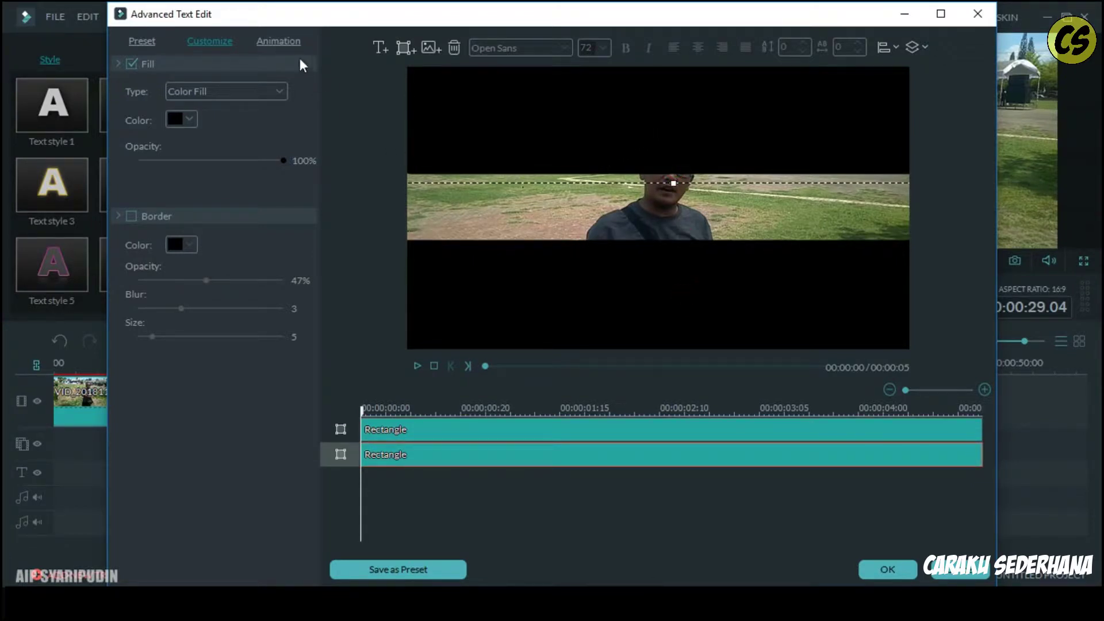
Apply the Down Dir Insert animation to the upper black bar
{"action": "left_click", "coordinate": [280, 43]}
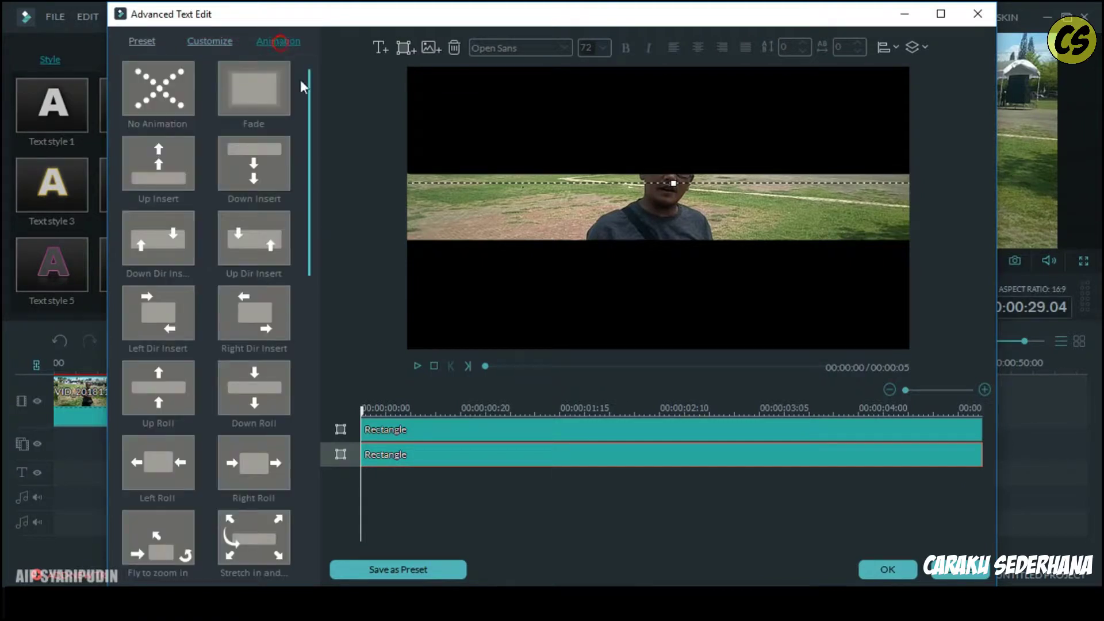
{"action": "left_click", "coordinate": [309, 150]}
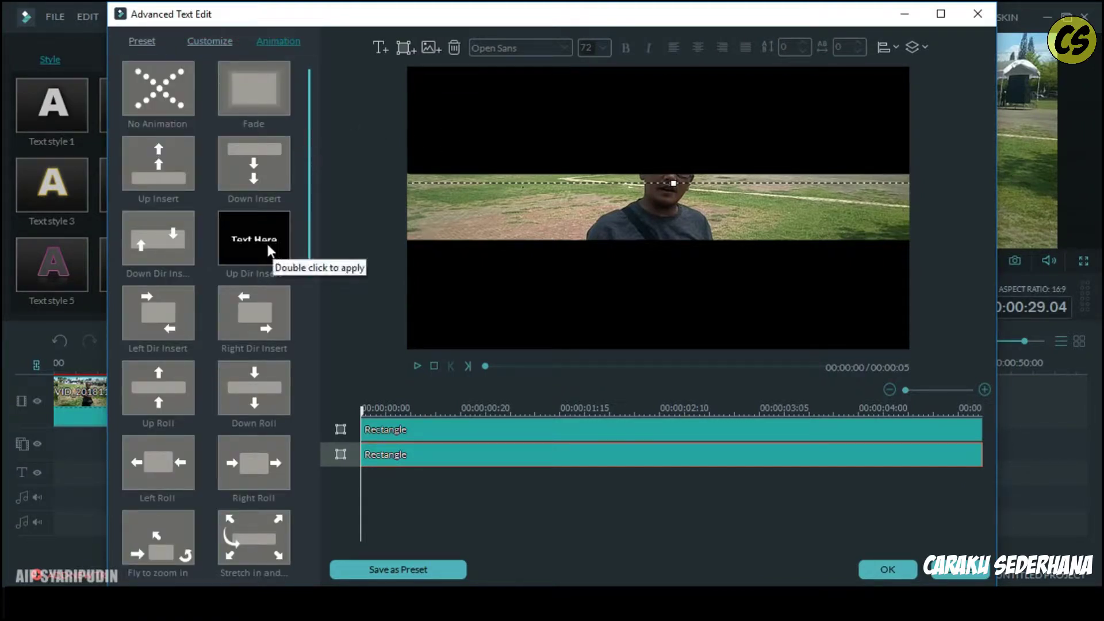
{"action": "double_click", "coordinate": [159, 248]}
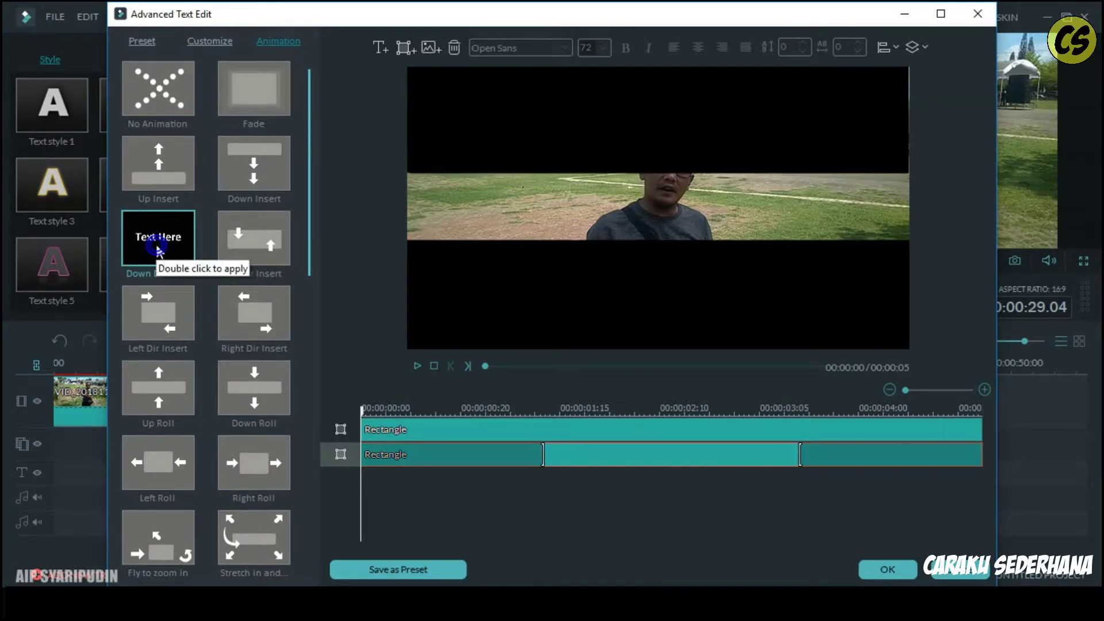
Apply the Up Dir Insert animation to the lower black bar
{"action": "left_click", "coordinate": [478, 314]}
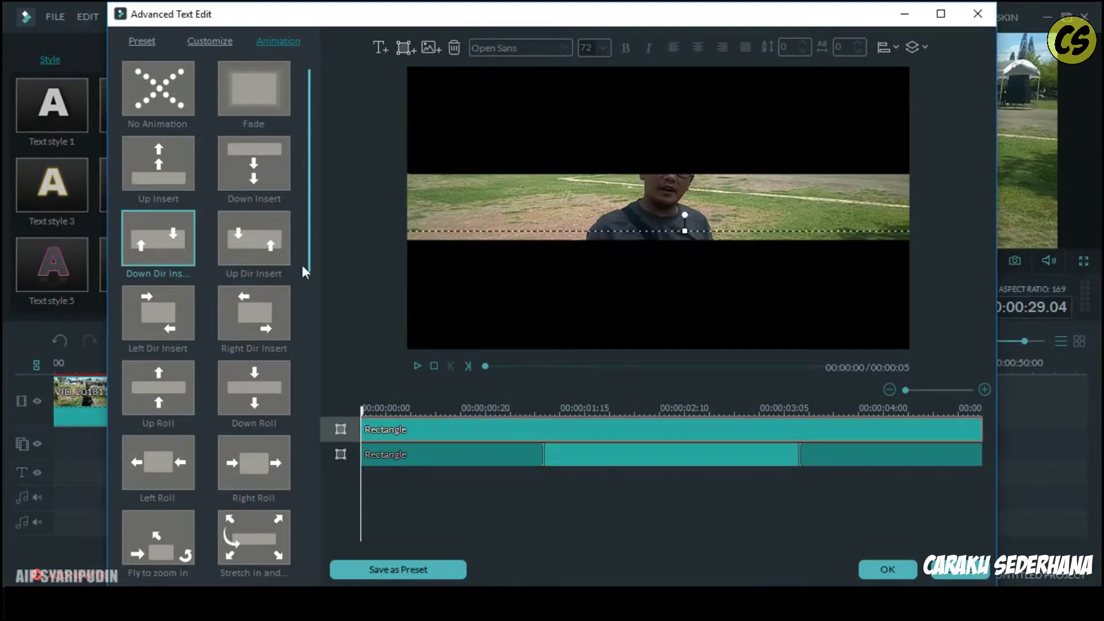
{"action": "left_click", "coordinate": [276, 253]}
{"action": "double_click", "coordinate": [277, 256]}
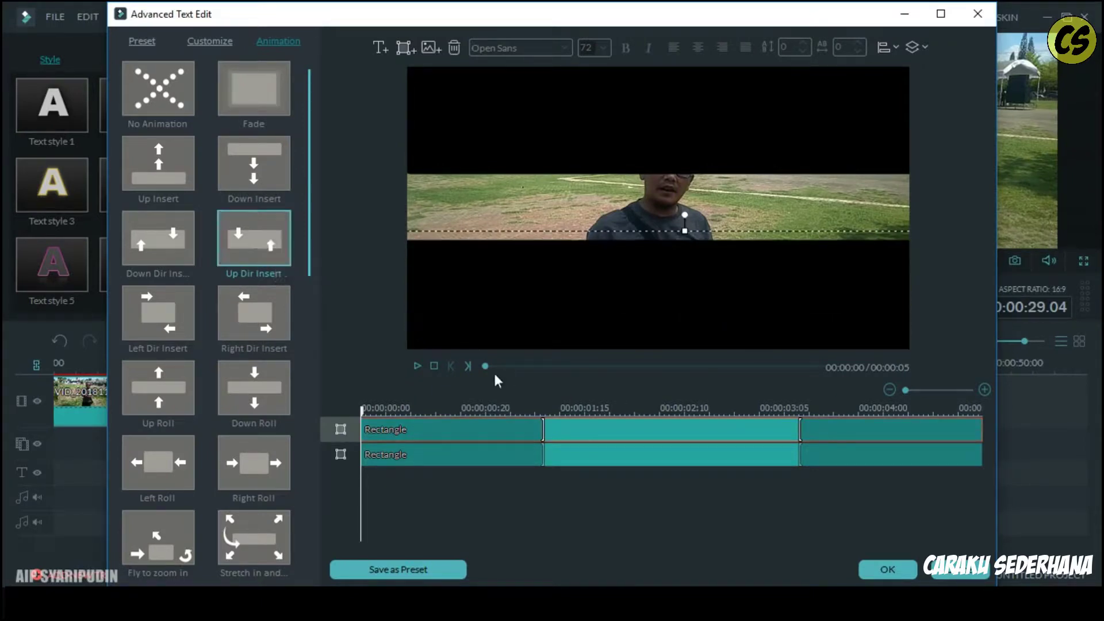
Remove the closing animation section from both rectangle tracks by moving its start to the end of the title
{"action": "left_click", "coordinate": [665, 453]}
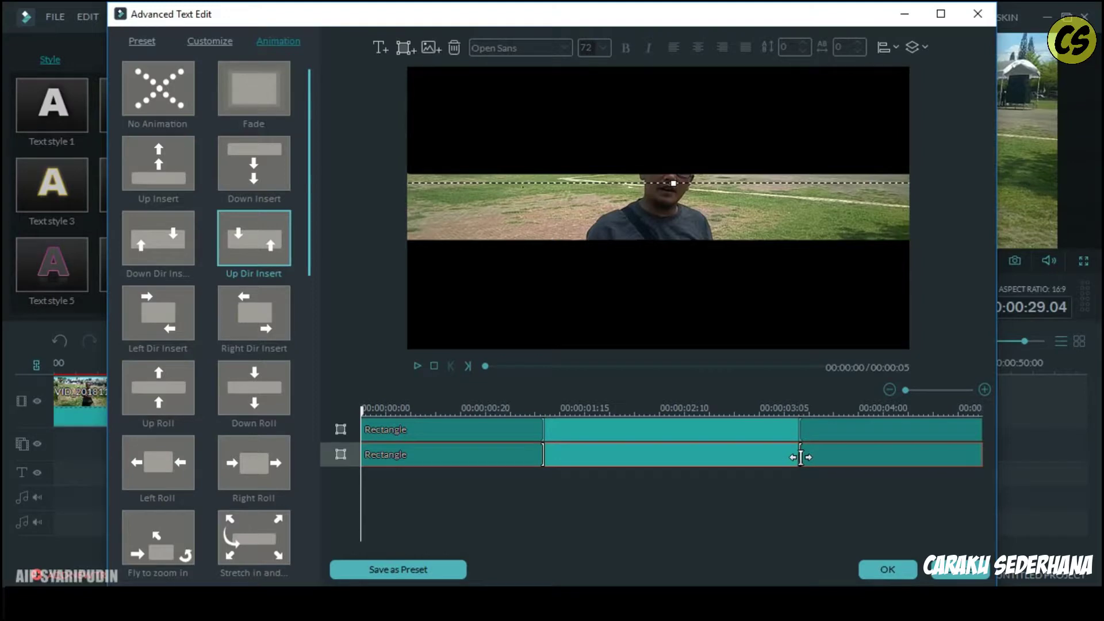
{"action": "left_click_drag", "start_coordinate": [800, 457], "coordinate": [995, 451]}
{"action": "left_click", "coordinate": [863, 432]}
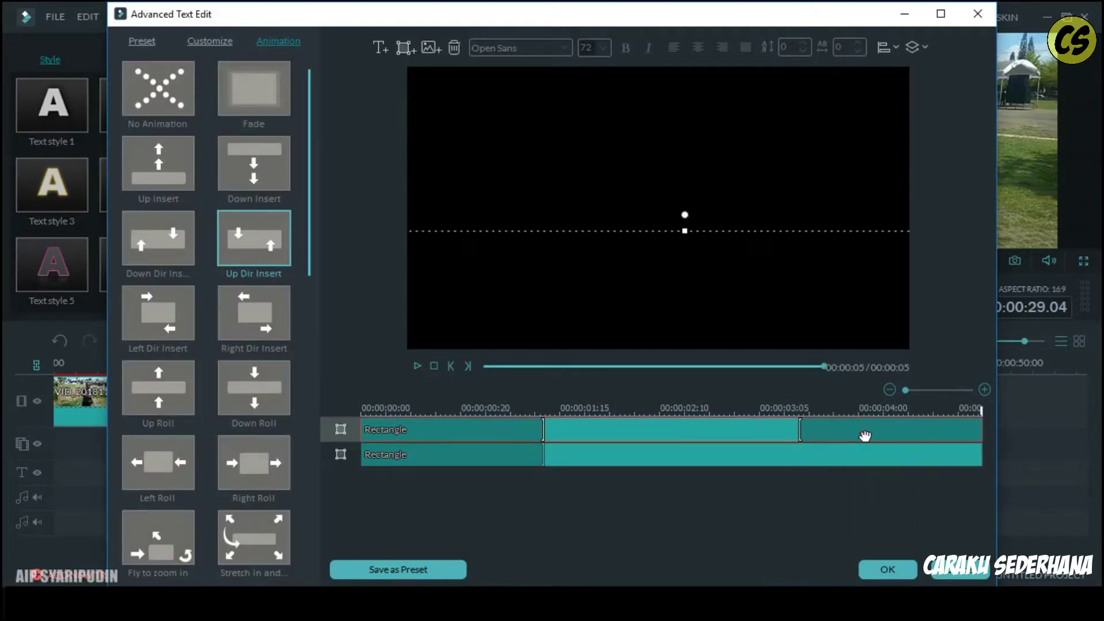
{"action": "left_click_drag", "start_coordinate": [800, 430], "coordinate": [993, 441]}
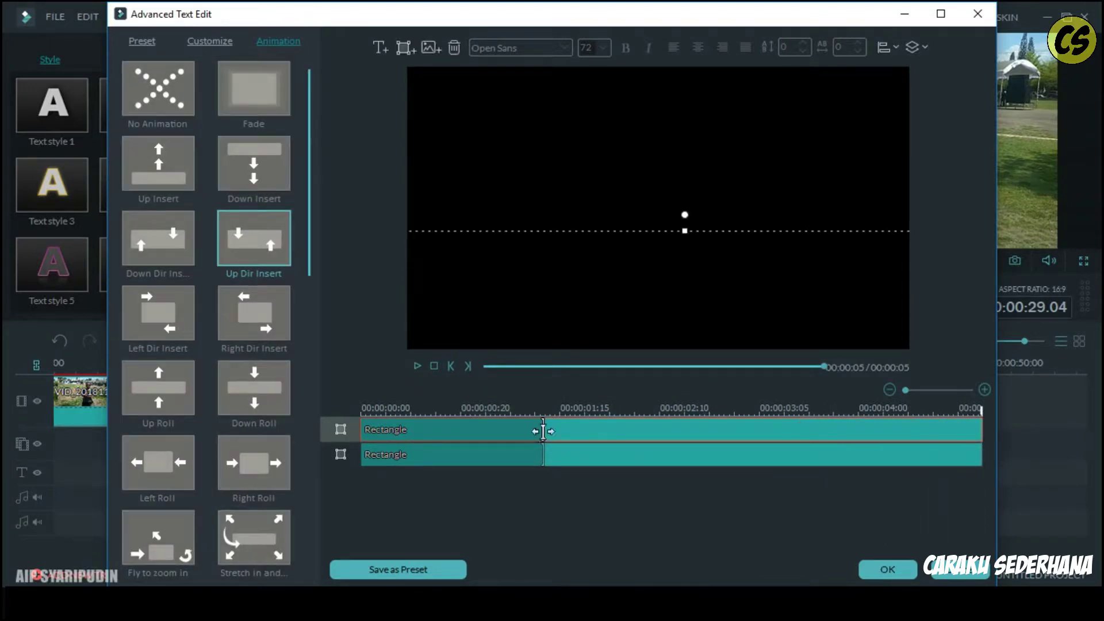
Lengthen the opening animation section on both rectangle tracks equally, ending it shortly before 00:00:04:00
{"action": "left_click_drag", "start_coordinate": [544, 431], "coordinate": [768, 437]}
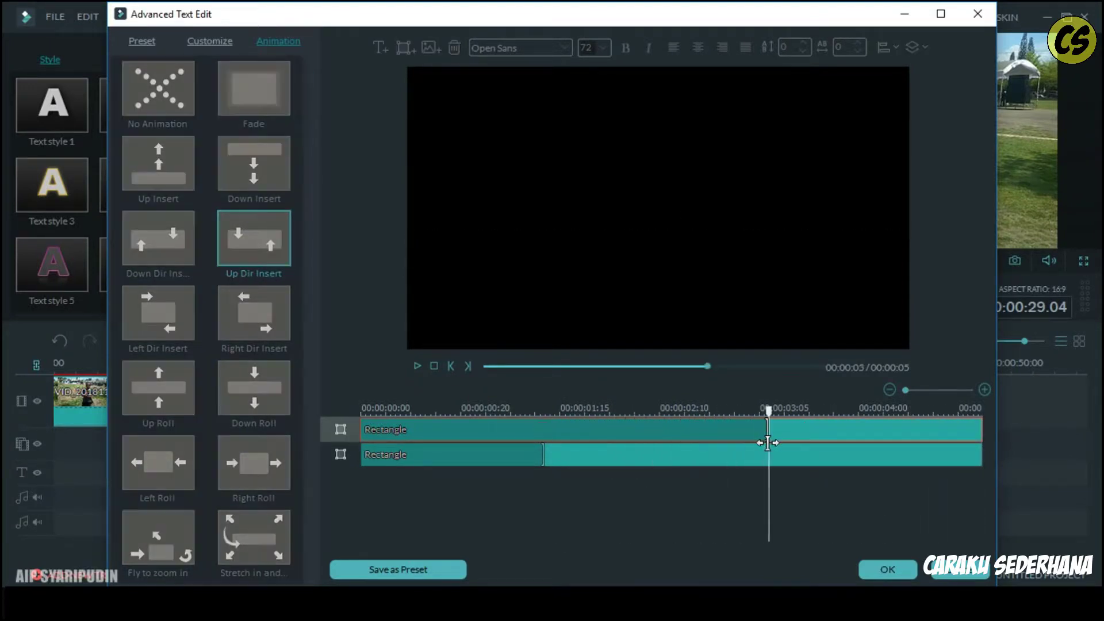
{"action": "left_click_drag", "start_coordinate": [543, 460], "coordinate": [765, 469]}
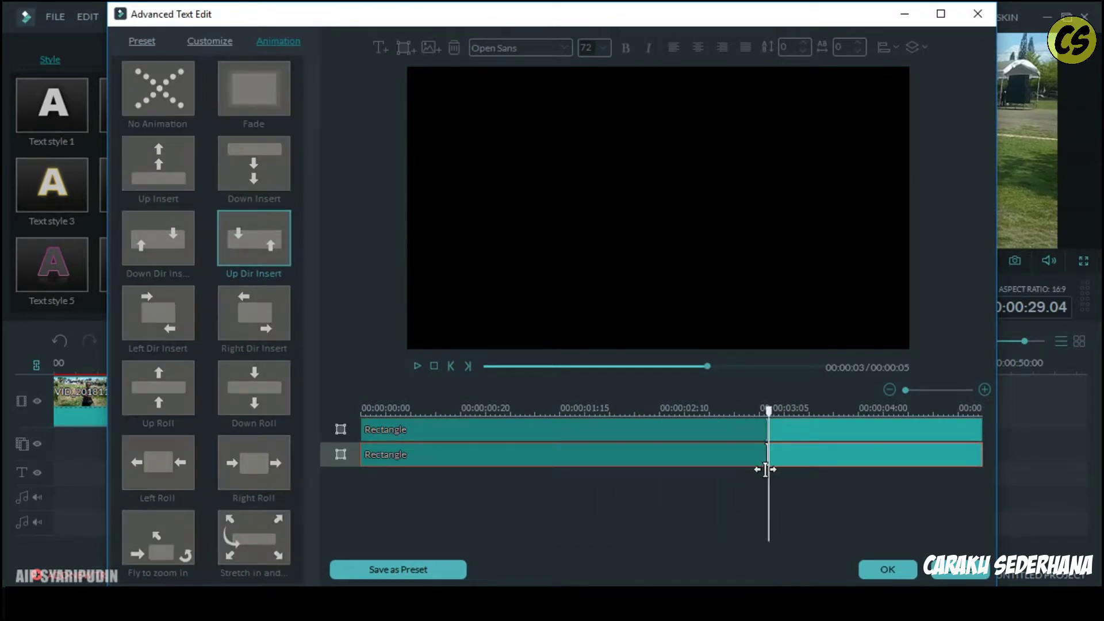
{"action": "left_click", "coordinate": [755, 448]}
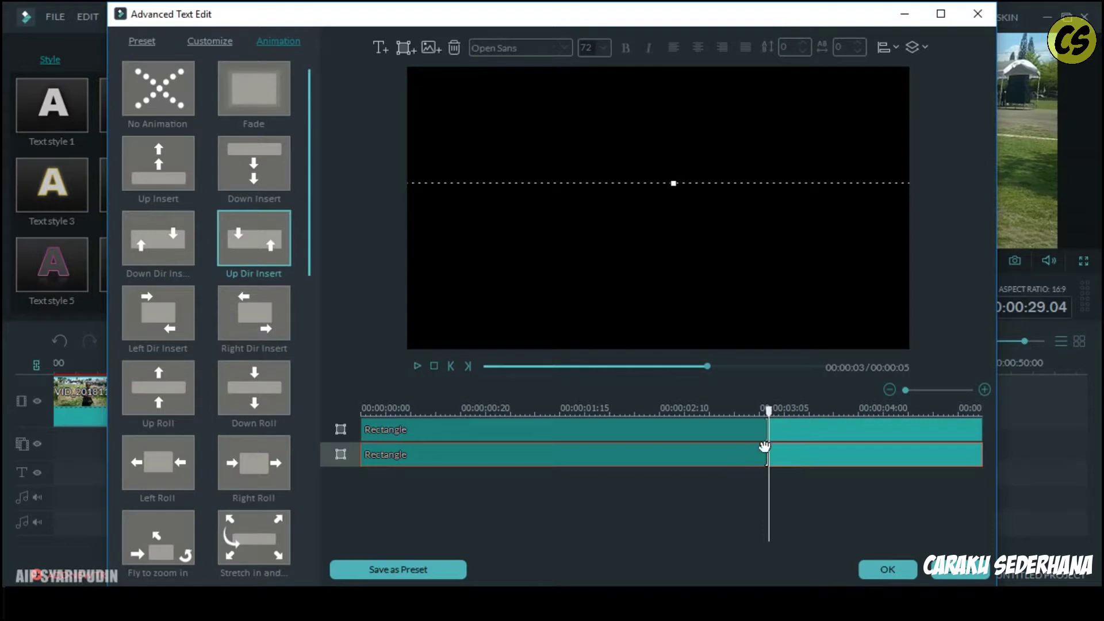
{"action": "left_click", "coordinate": [764, 434]}
{"action": "left_click_drag", "start_coordinate": [766, 431], "coordinate": [828, 431]}
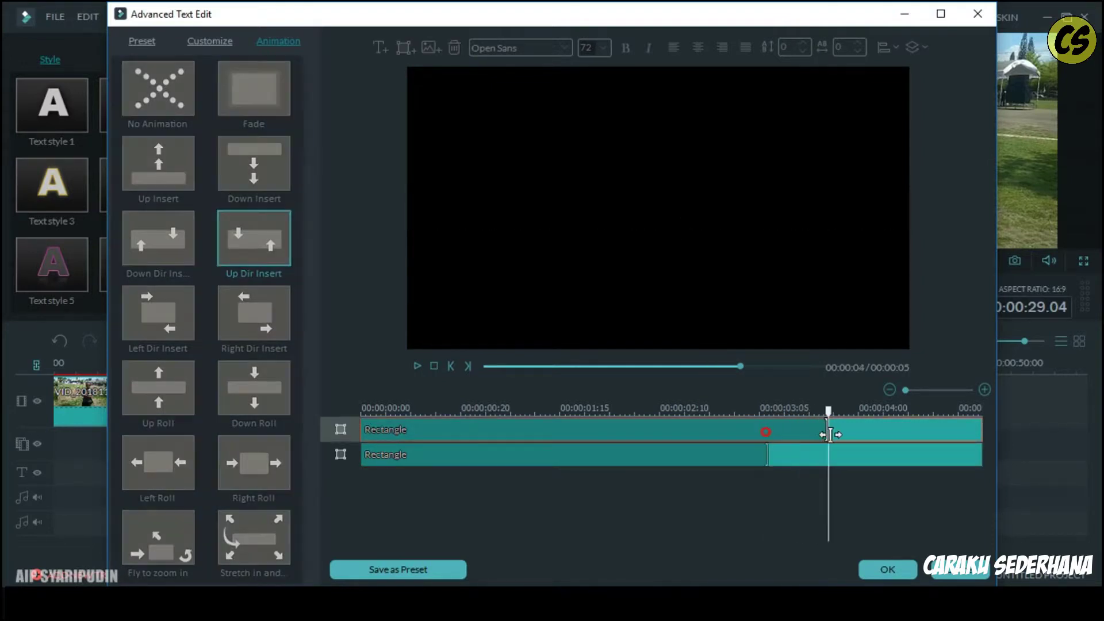
{"action": "left_click", "coordinate": [764, 452]}
{"action": "left_click_drag", "start_coordinate": [764, 453], "coordinate": [828, 456]}
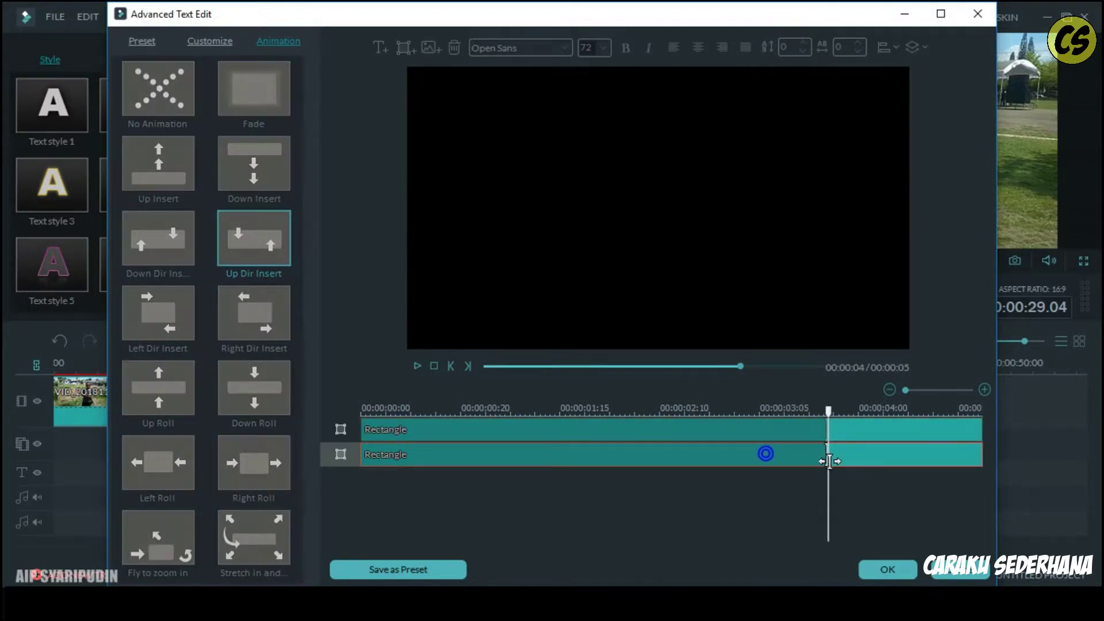
Preview the closing movement of the two black bars from the start of the title in the advanced editor
{"action": "left_click", "coordinate": [434, 366]}
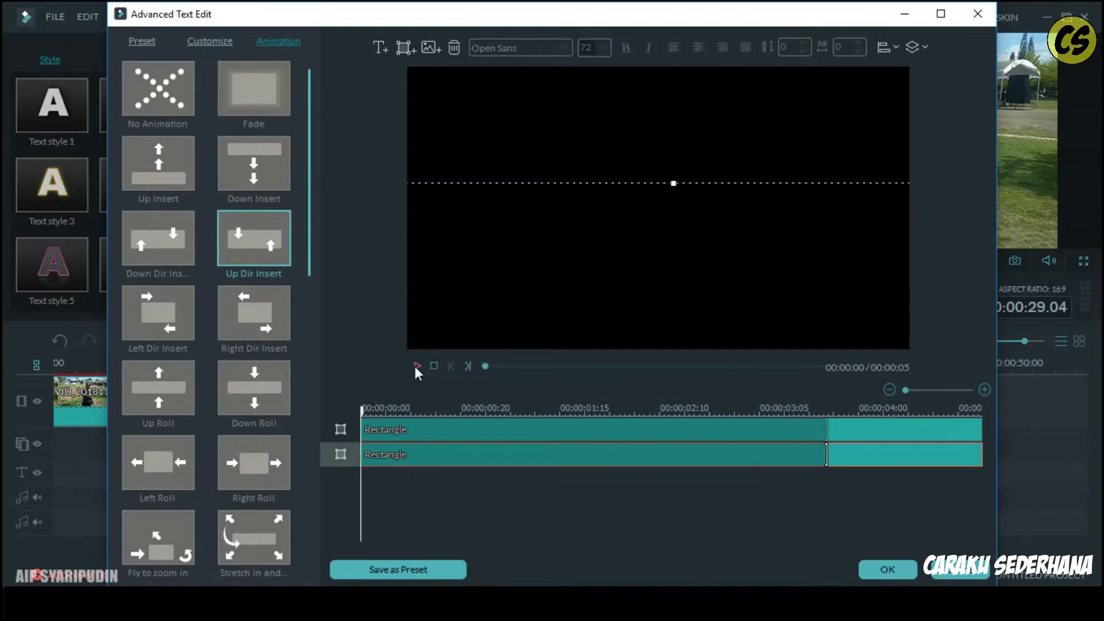
{"action": "left_click", "coordinate": [418, 366]}
{"action": "left_click", "coordinate": [888, 569]}
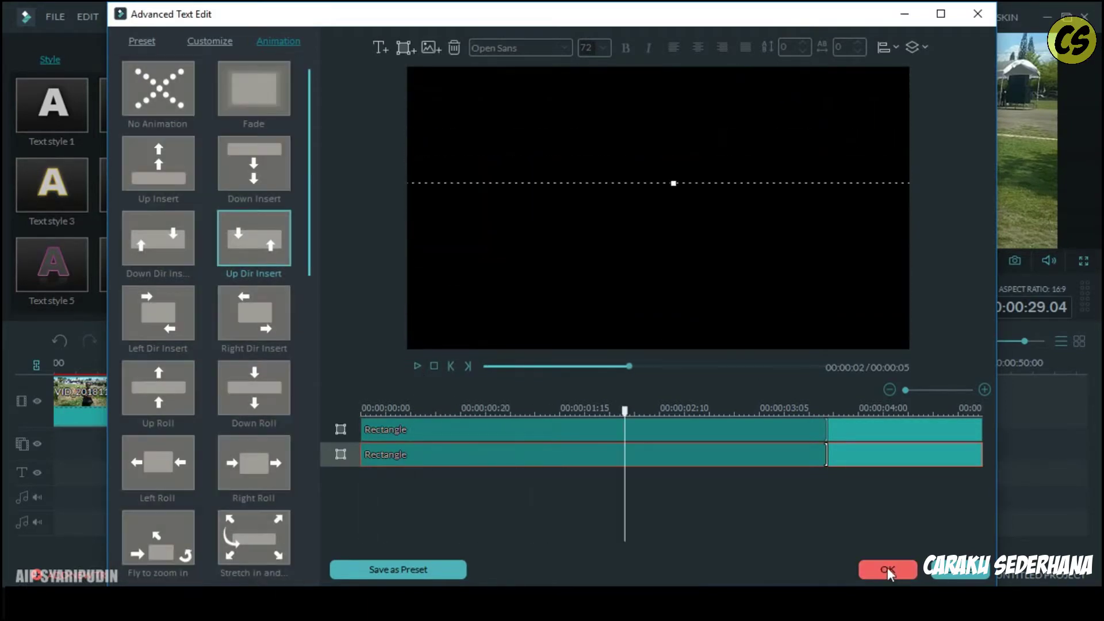
{"action": "left_click", "coordinate": [709, 323]}
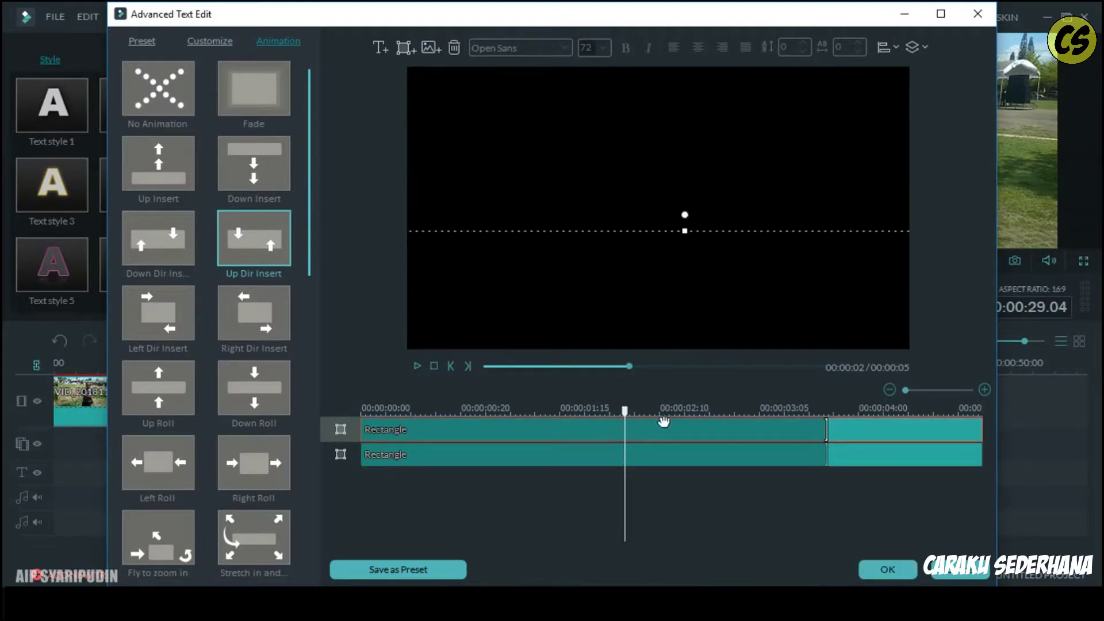
{"action": "left_click_drag", "start_coordinate": [625, 409], "coordinate": [560, 411]}
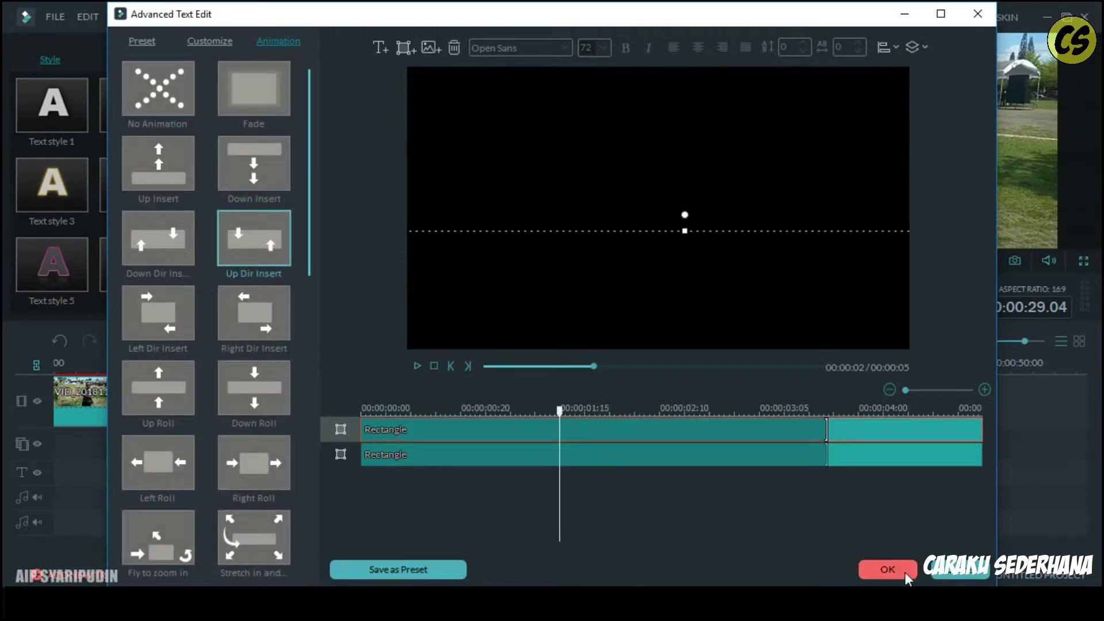
{"action": "left_click", "coordinate": [419, 368]}
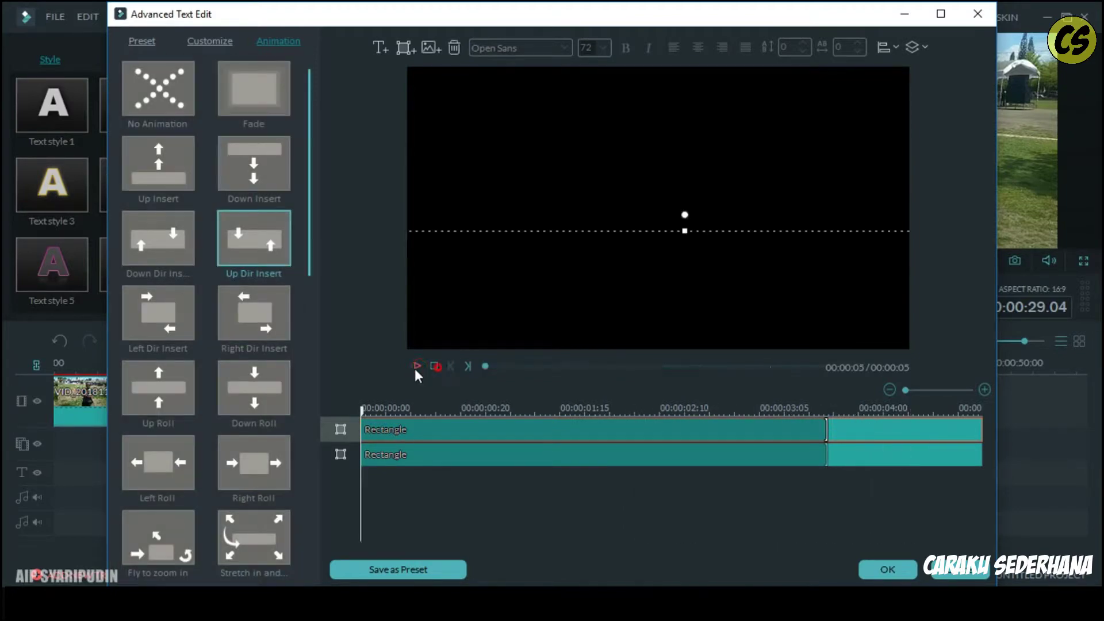
{"action": "left_click", "coordinate": [417, 367]}
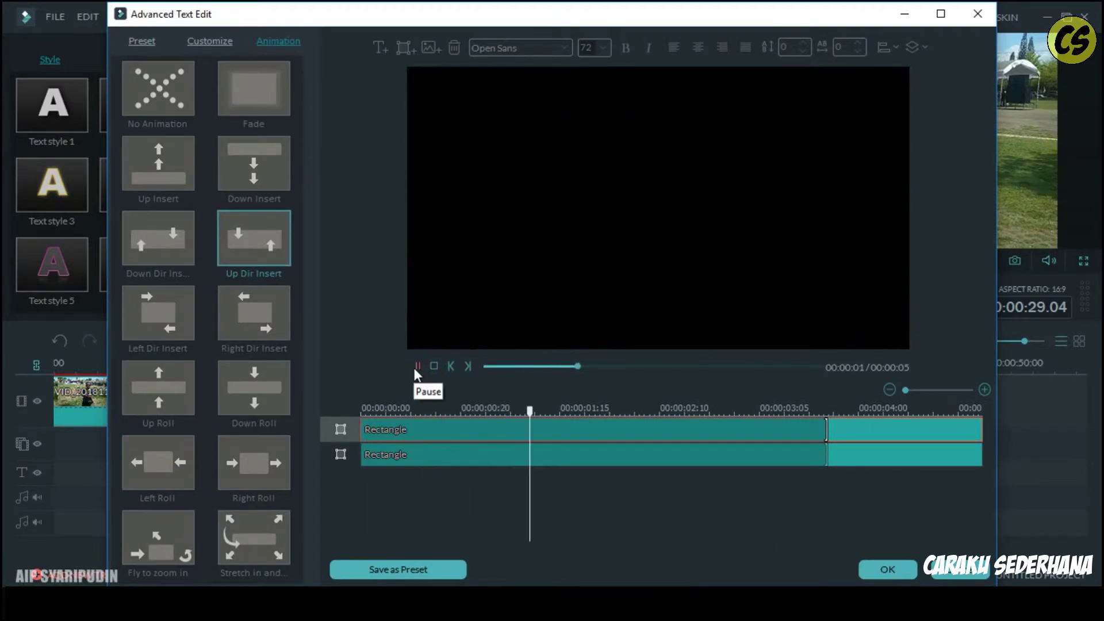
{"action": "key", "text": "space"}
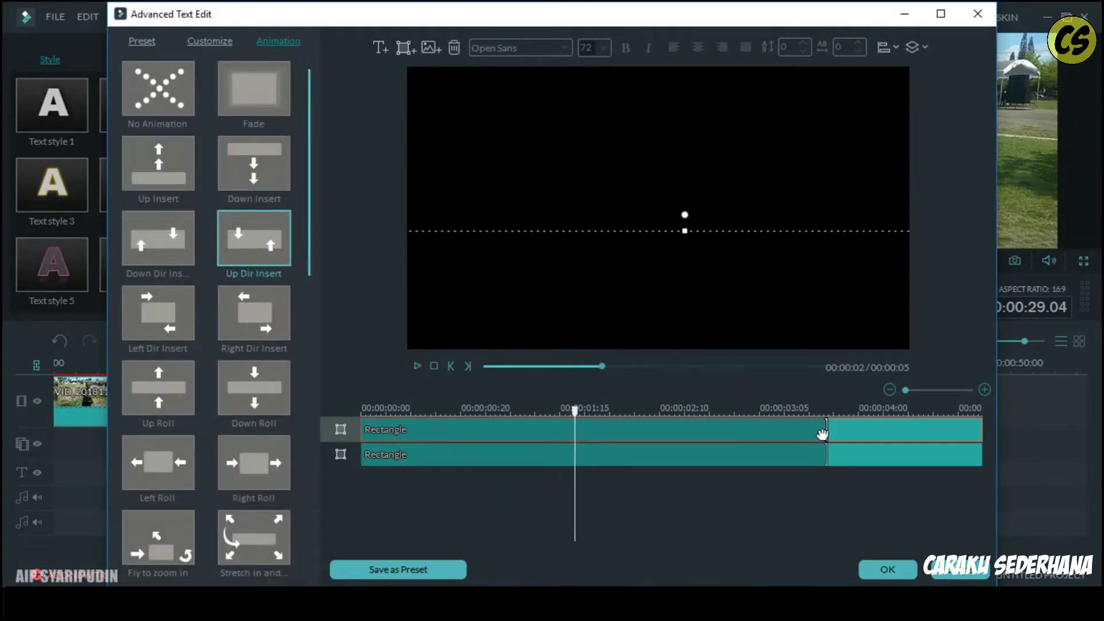
Preview the bars' closing movement in the advanced editor, apply the title edits, and play the result on the timeline
{"action": "left_click", "coordinate": [417, 366]}
{"action": "left_click", "coordinate": [417, 365]}
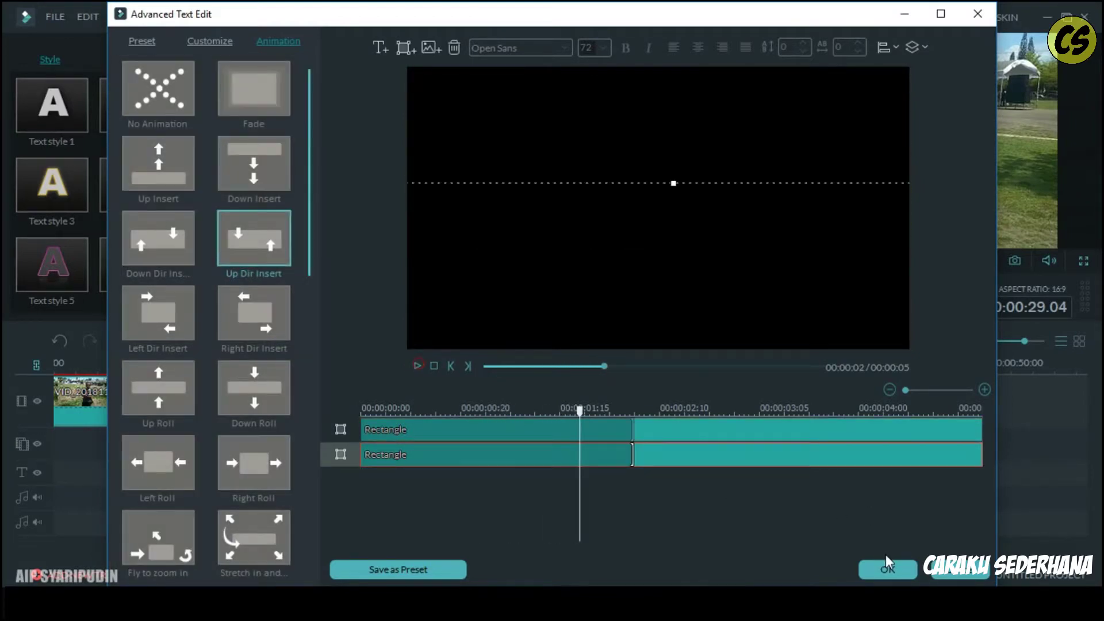
{"action": "left_click", "coordinate": [887, 566]}
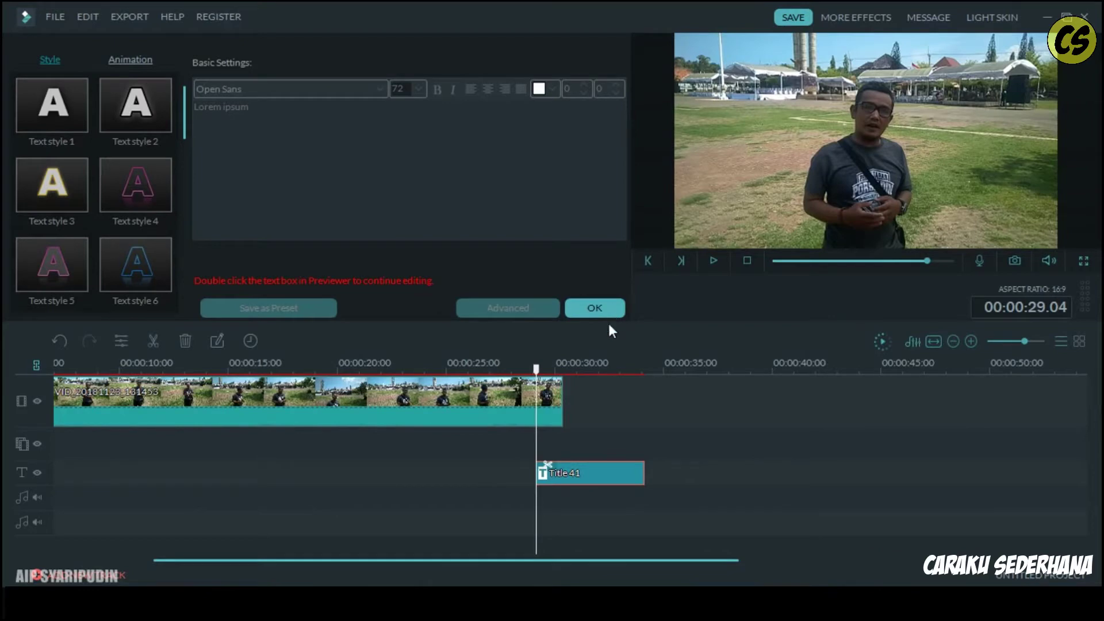
{"action": "left_click", "coordinate": [605, 310]}
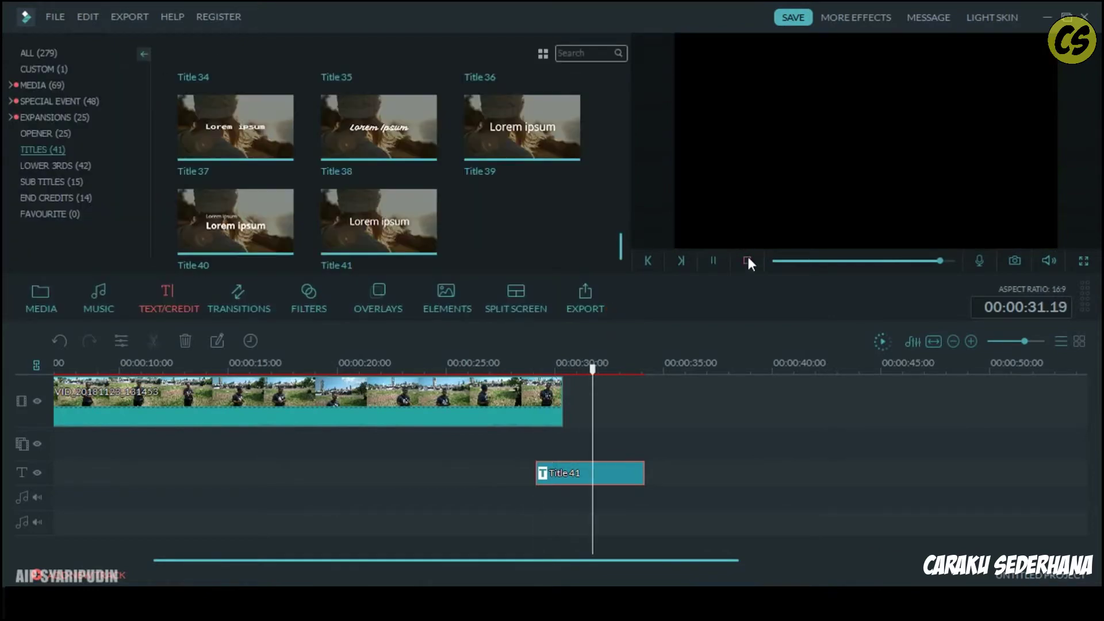
{"action": "left_click", "coordinate": [746, 257]}
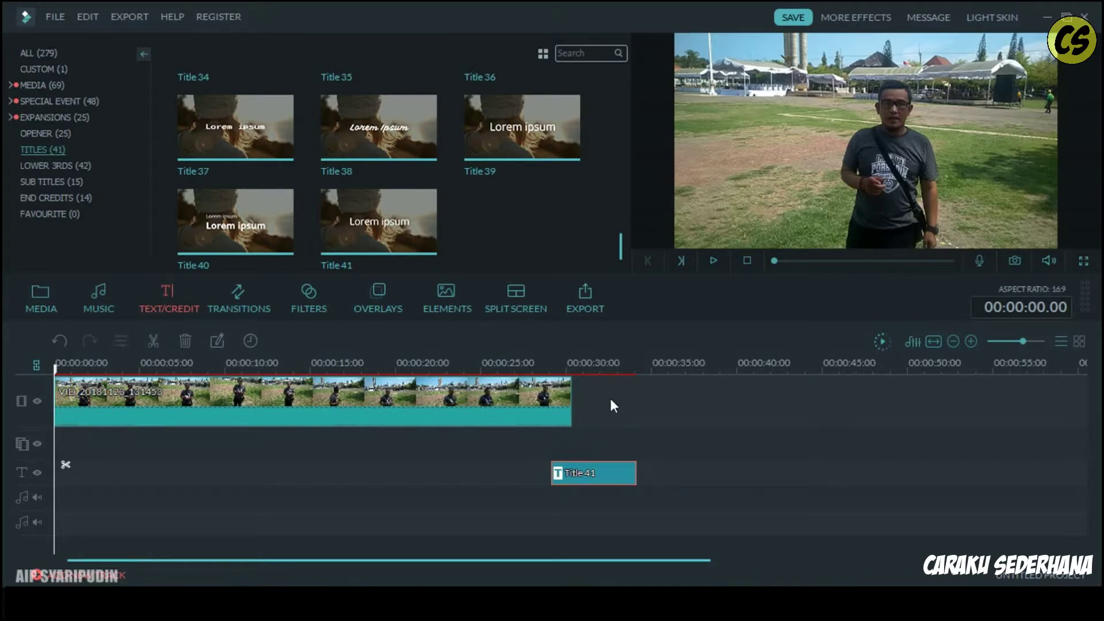
Shorten the title so it ends together with the video clip, and confirm its settings
{"action": "left_click_drag", "start_coordinate": [574, 373], "coordinate": [573, 383]}
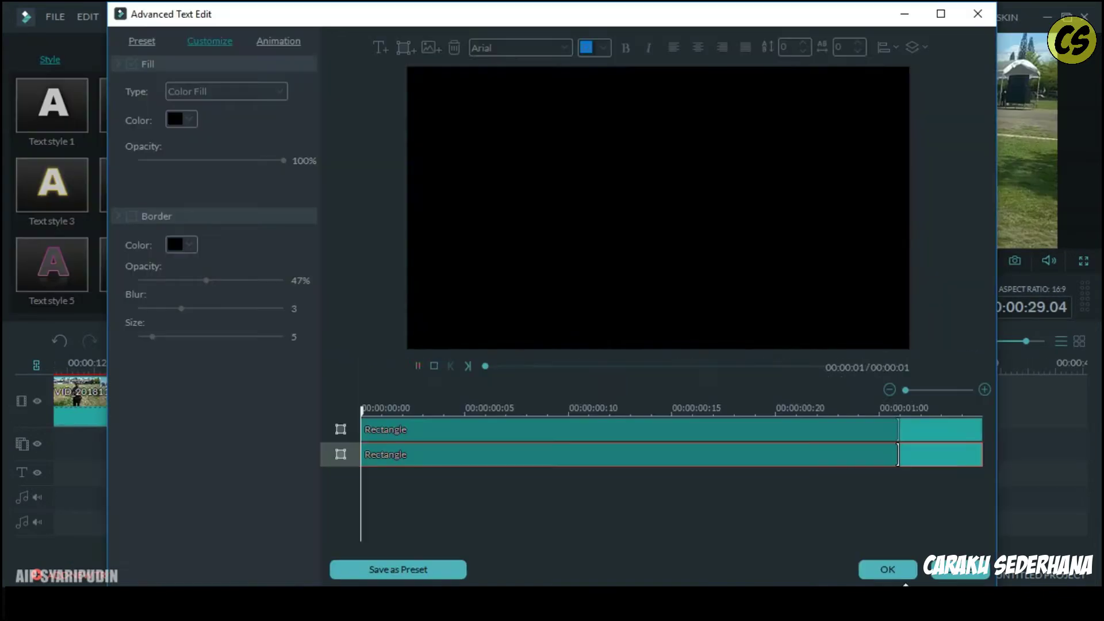
{"action": "left_click", "coordinate": [886, 569]}
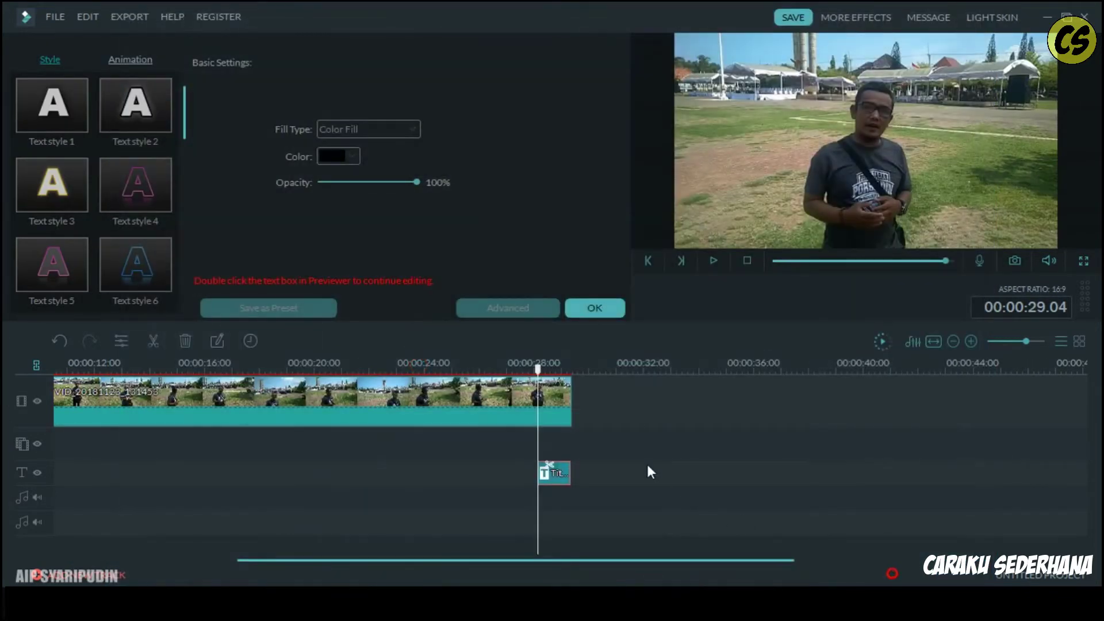
{"action": "left_click", "coordinate": [601, 312]}
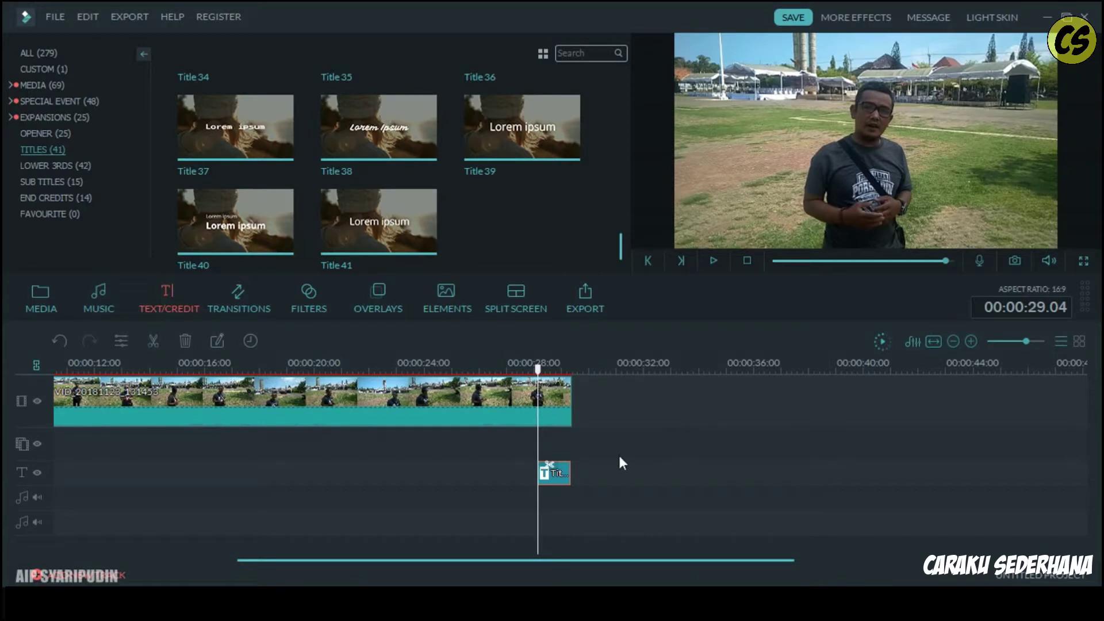
Add a text box to the title in the advanced editor and place it midway between the two black bars
{"action": "double_click", "coordinate": [568, 479]}
{"action": "left_click", "coordinate": [514, 310]}
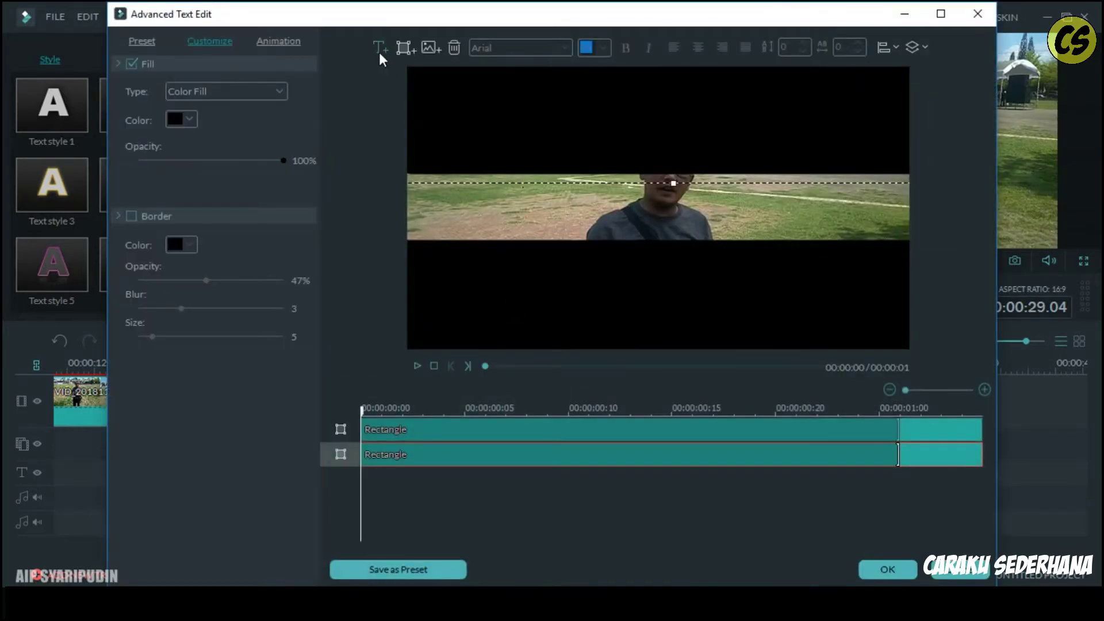
{"action": "left_click", "coordinate": [380, 49]}
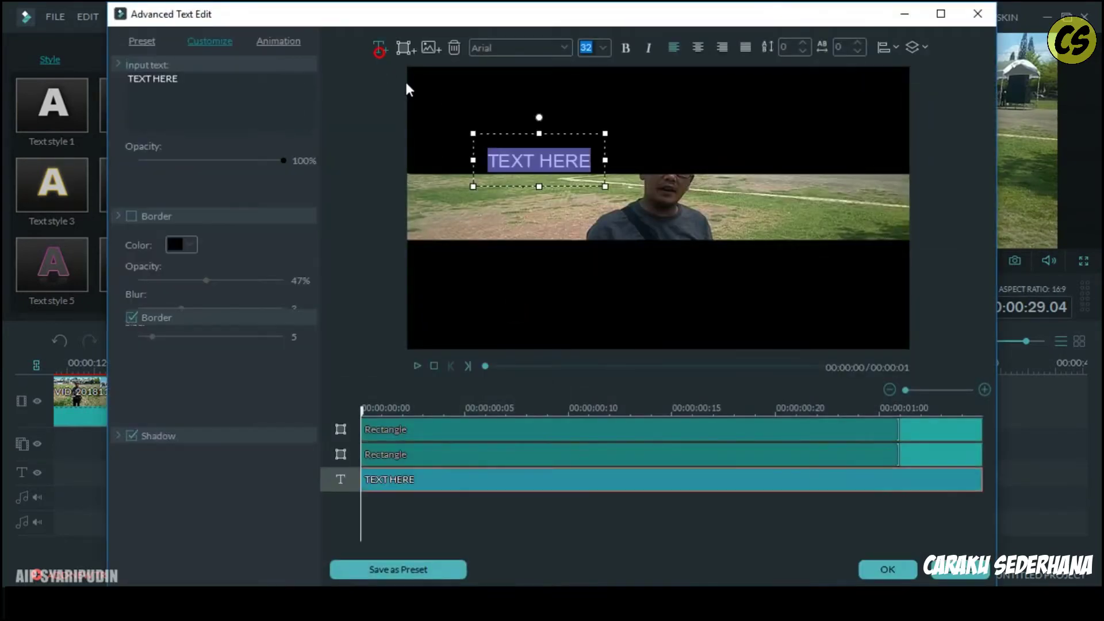
{"action": "left_click_drag", "start_coordinate": [590, 133], "coordinate": [713, 181]}
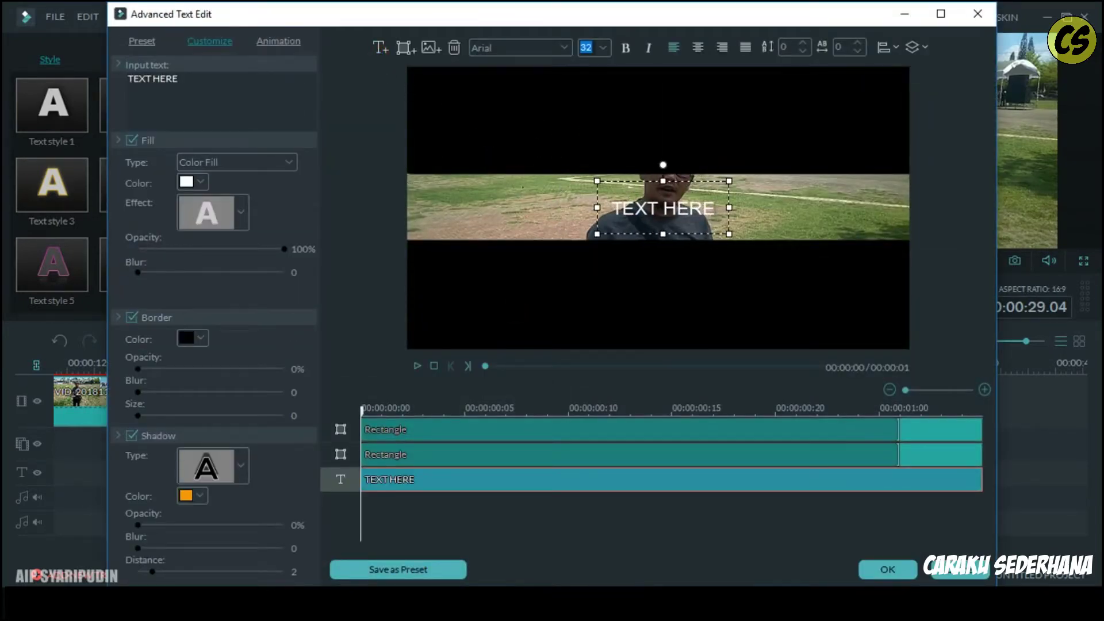
Replace the placeholder text between the bars with "AELAMAT TINGGAL"
{"action": "double_click", "coordinate": [610, 208]}
{"action": "left_click_drag", "start_coordinate": [611, 208], "coordinate": [718, 208]}
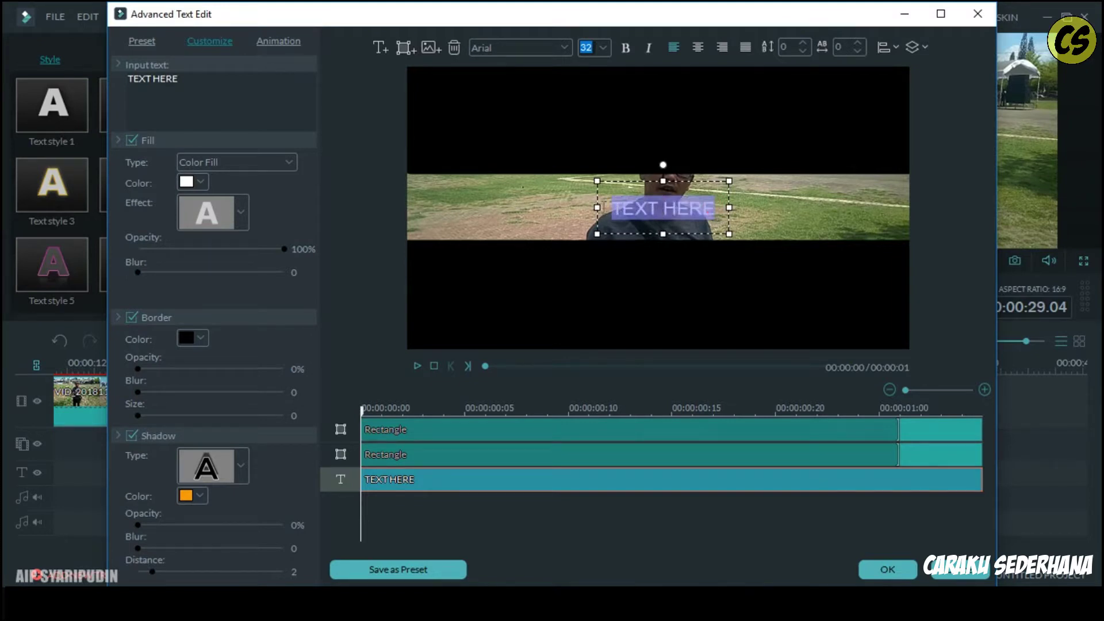
{"action": "type", "text": "AELAMAT"}
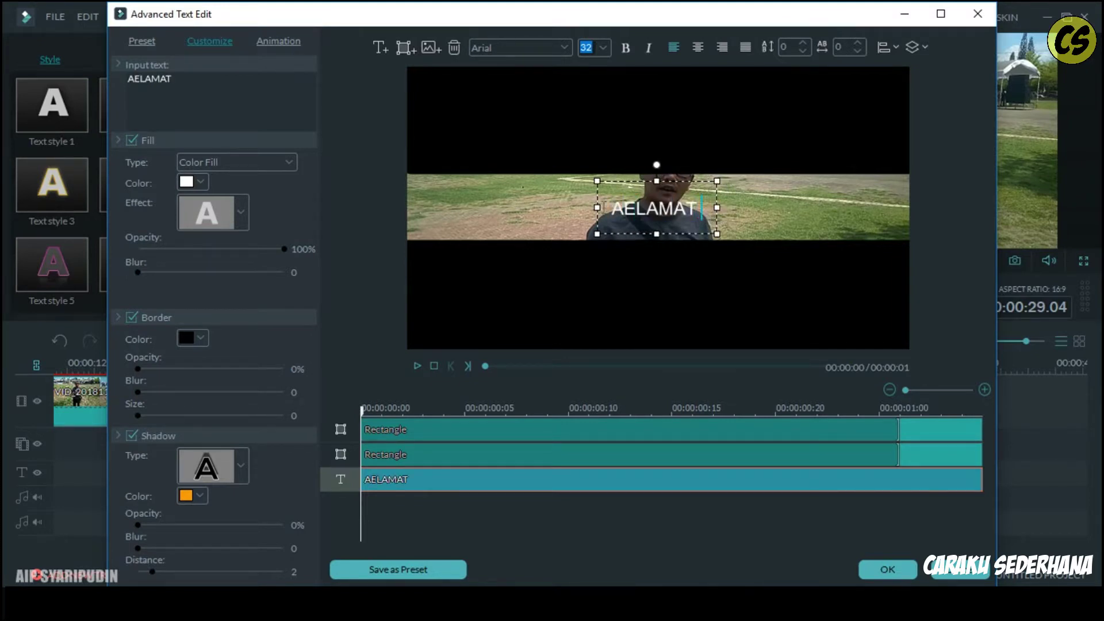
{"action": "type", "text": " TINGGA"}
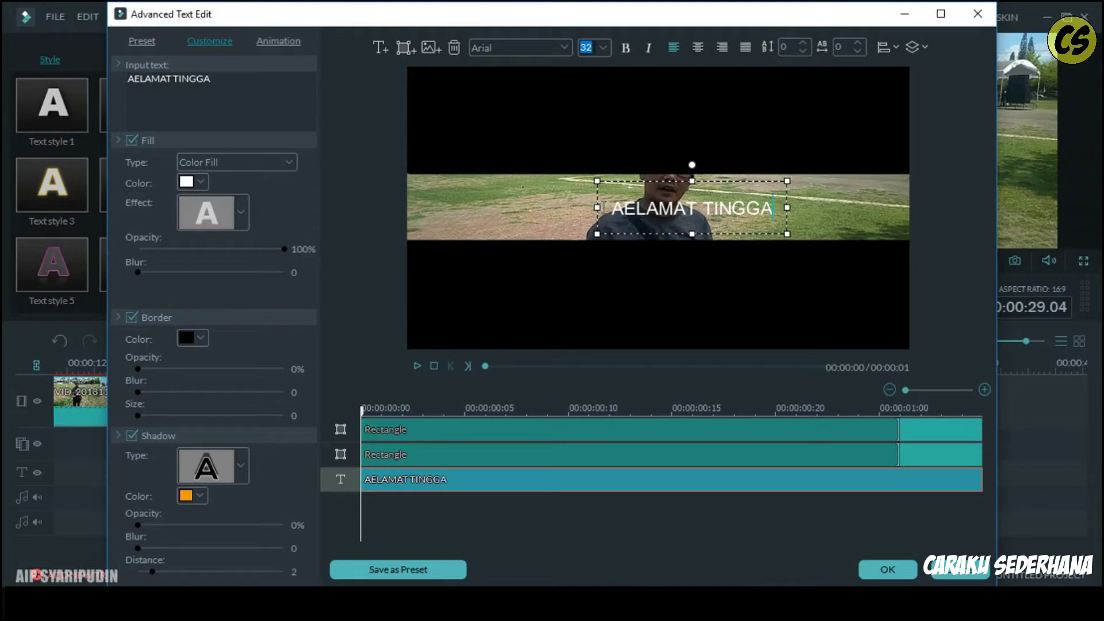
{"action": "type", "text": "L"}
Enlarge the text, set its font to Arial Black Normal, and re-centre it between the bars
{"action": "mouse_move", "coordinate": [796, 182]}
{"action": "left_mouse_down"}
{"action": "mouse_move", "coordinate": [931, 155]}
{"action": "mouse_move", "coordinate": [793, 166]}
{"action": "left_mouse_up"}
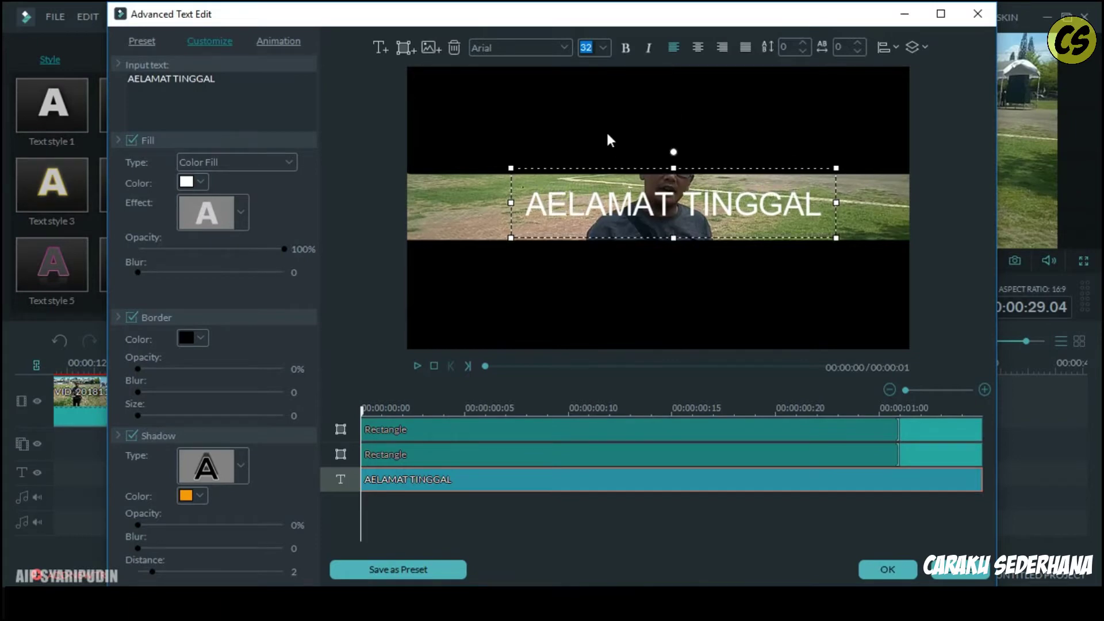
{"action": "left_click", "coordinate": [564, 50]}
{"action": "left_click", "coordinate": [543, 73]}
{"action": "left_click_drag", "start_coordinate": [770, 164], "coordinate": [743, 164]}
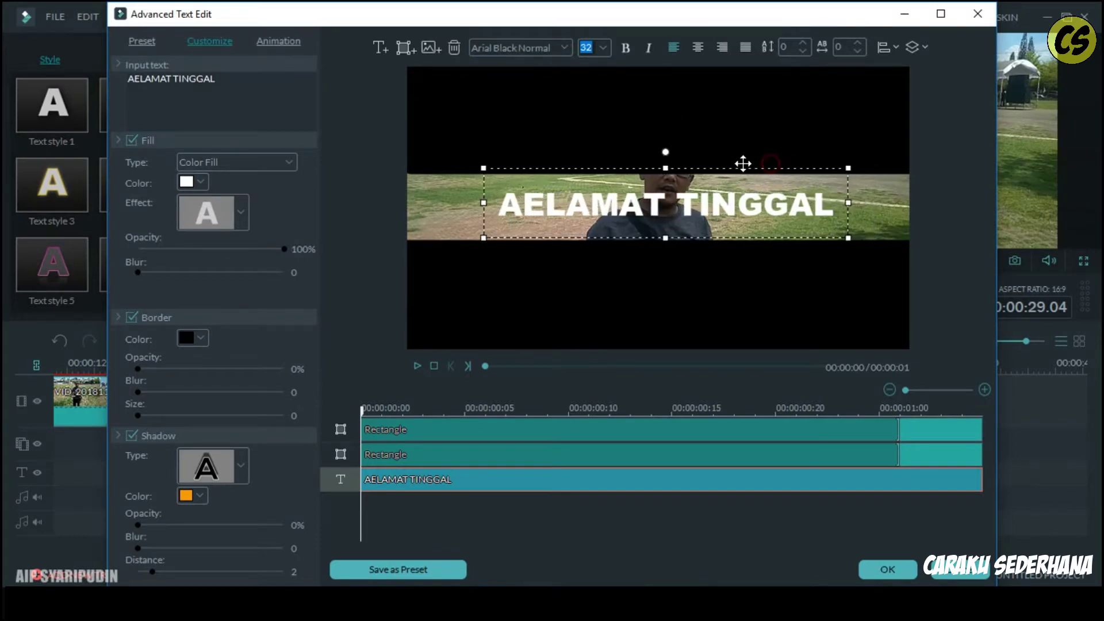
Apply the Zoom in animation to the AELAMAT TINGGAL text and save the title changes
{"action": "left_click", "coordinate": [290, 45]}
{"action": "left_click_drag", "start_coordinate": [307, 84], "coordinate": [311, 284]}
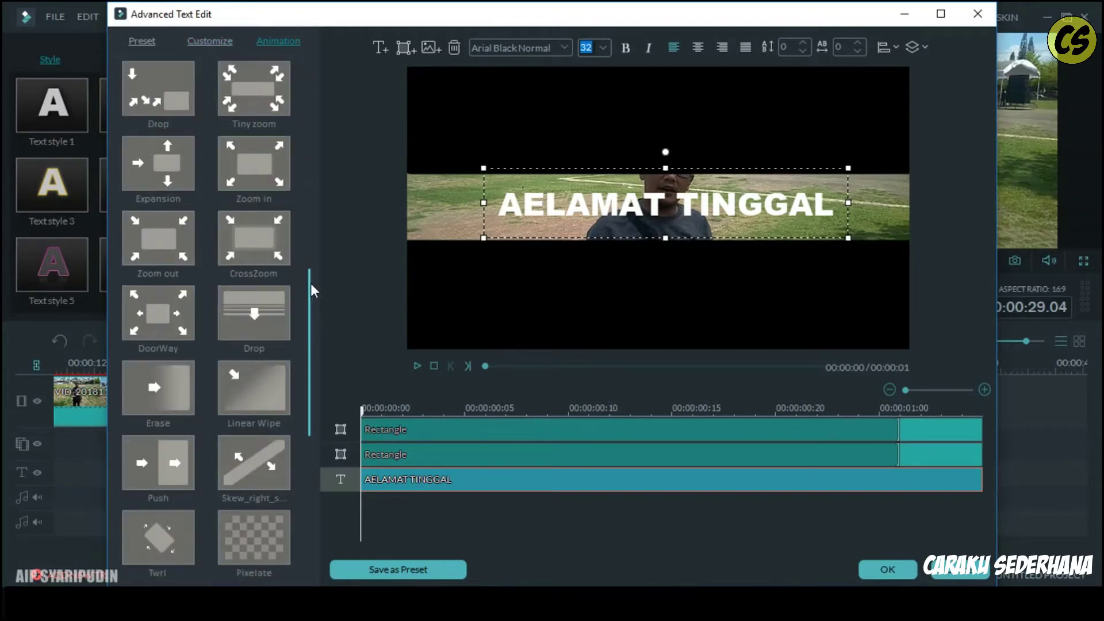
{"action": "left_click", "coordinate": [243, 175]}
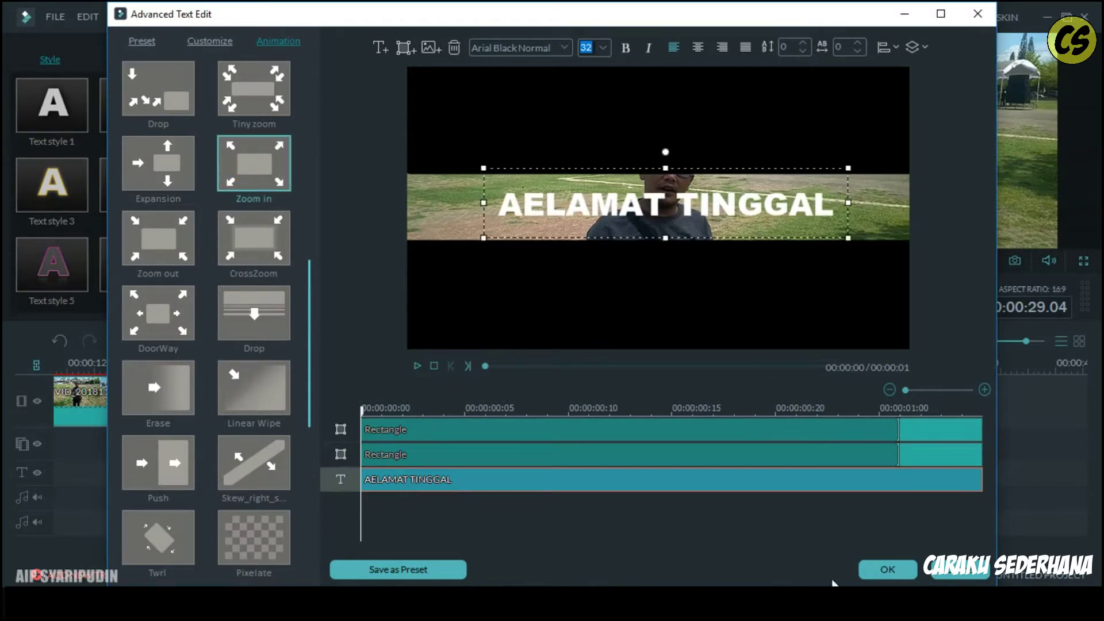
{"action": "left_click", "coordinate": [904, 570]}
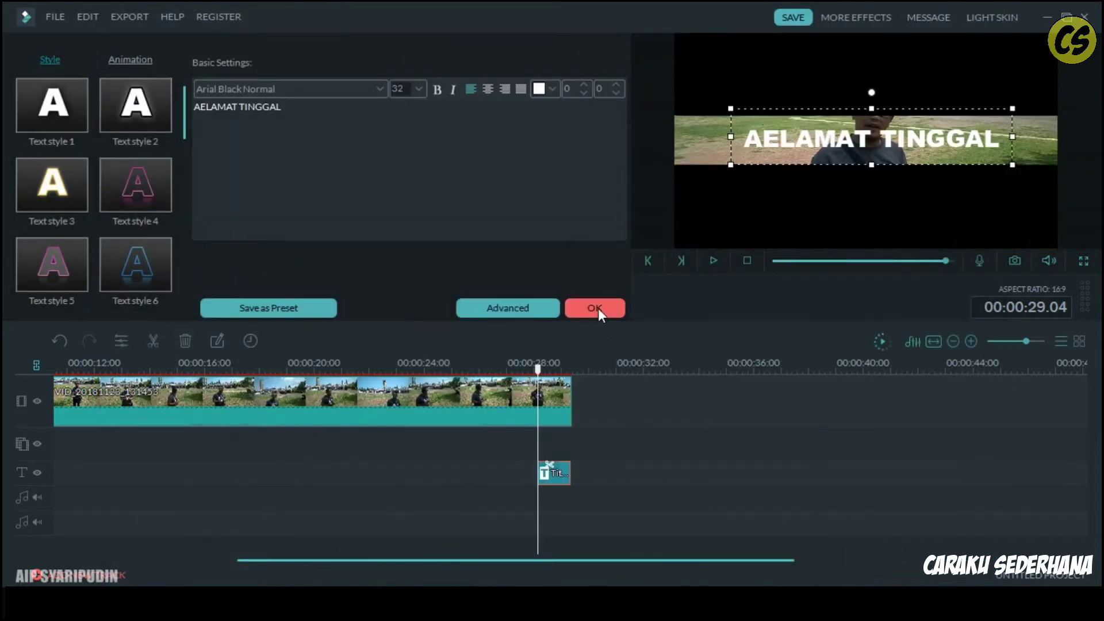
{"action": "left_click", "coordinate": [598, 308]}
Play the end of the timeline from about 00:00:29.05 to review the text with the closing bars
{"action": "left_click", "coordinate": [713, 260]}
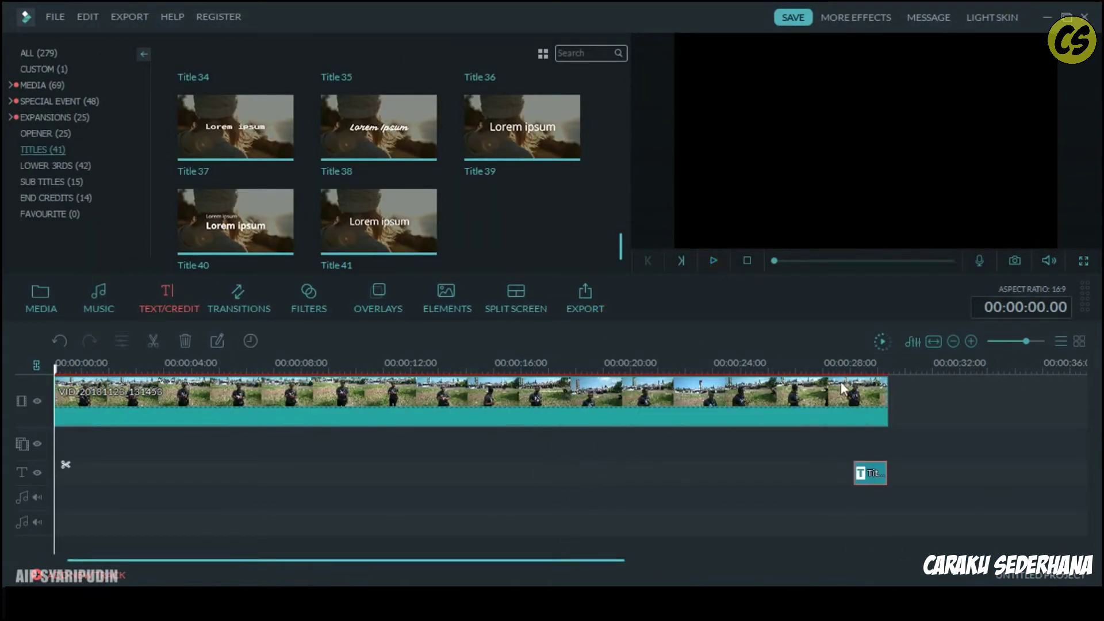
{"action": "left_click_drag", "start_coordinate": [696, 367], "coordinate": [610, 370]}
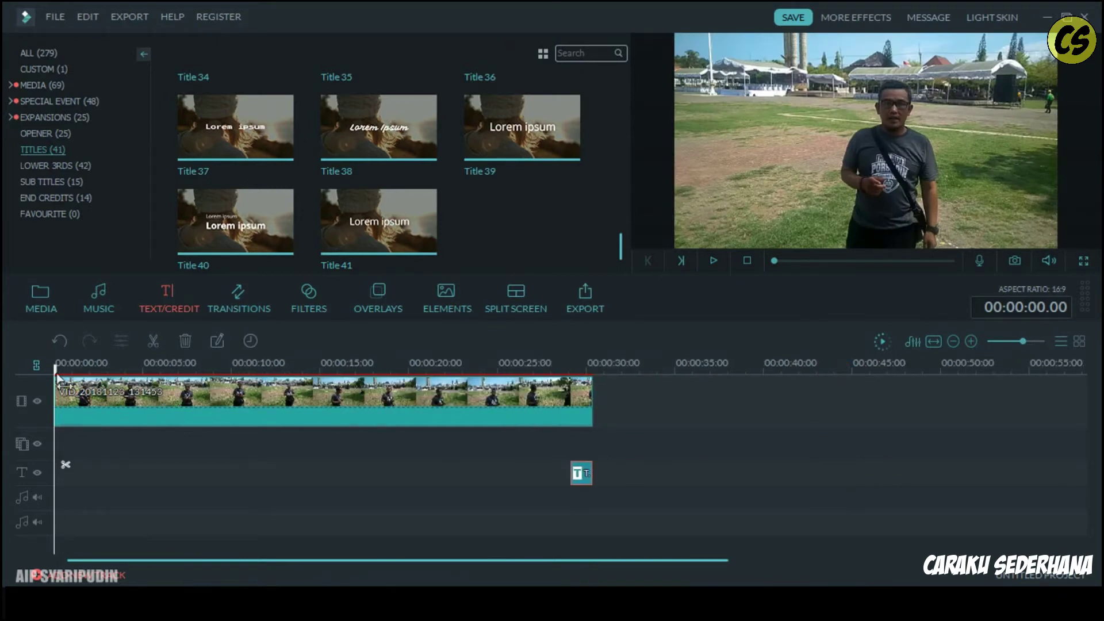
{"action": "left_click_drag", "start_coordinate": [210, 392], "coordinate": [574, 442]}
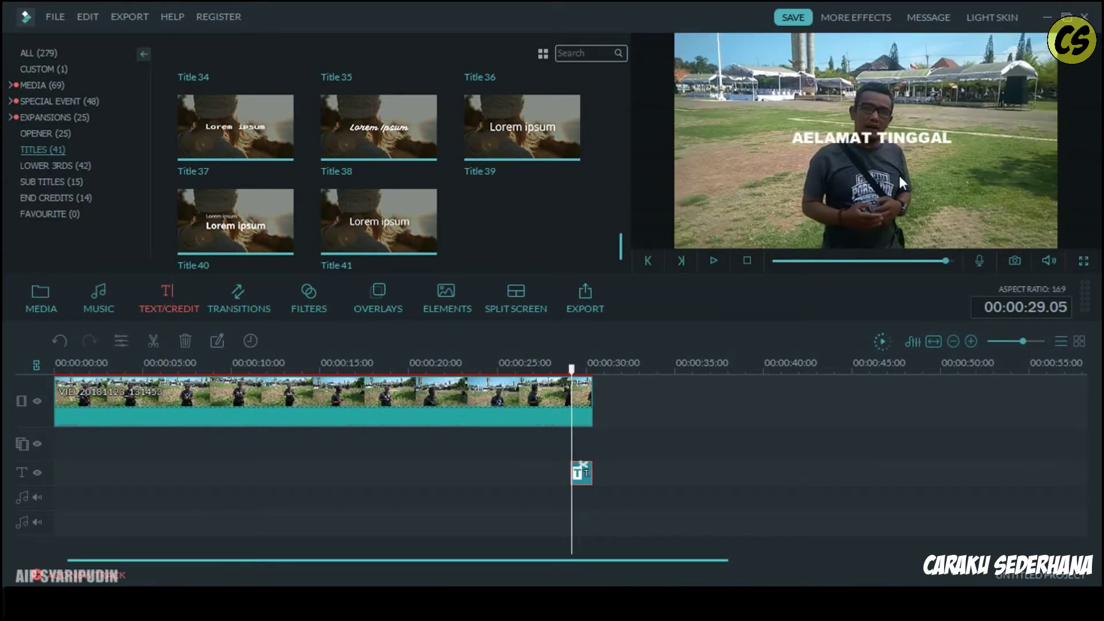
{"action": "left_click", "coordinate": [713, 260]}
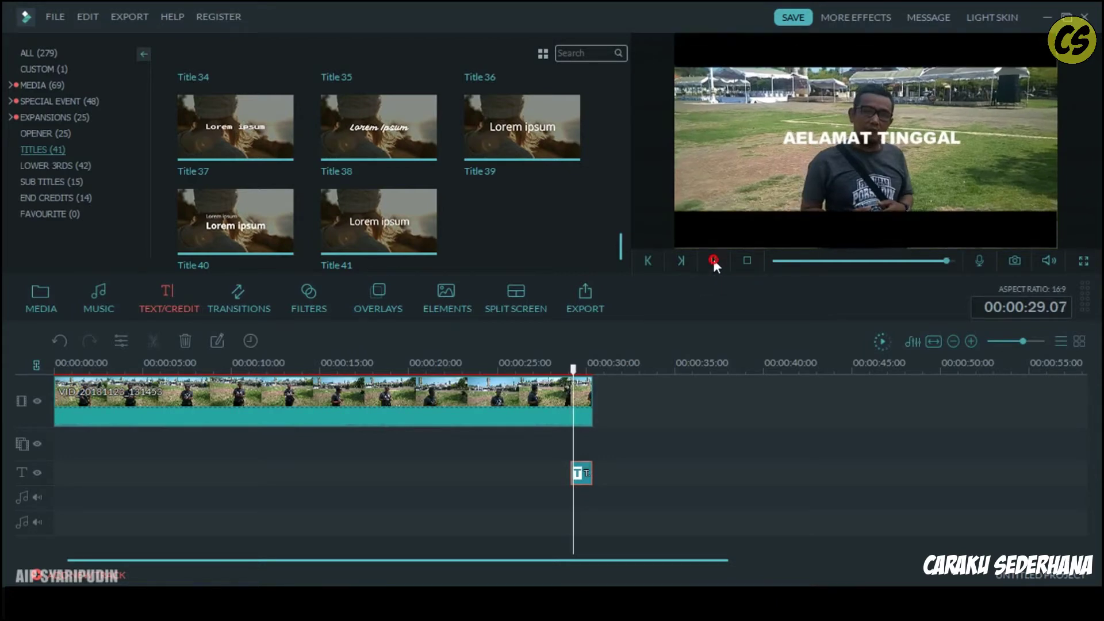
Split the video clip at 00:00:29.05, where the title starts
{"action": "left_click_drag", "start_coordinate": [578, 368], "coordinate": [571, 368]}
{"action": "left_click", "coordinate": [581, 407]}
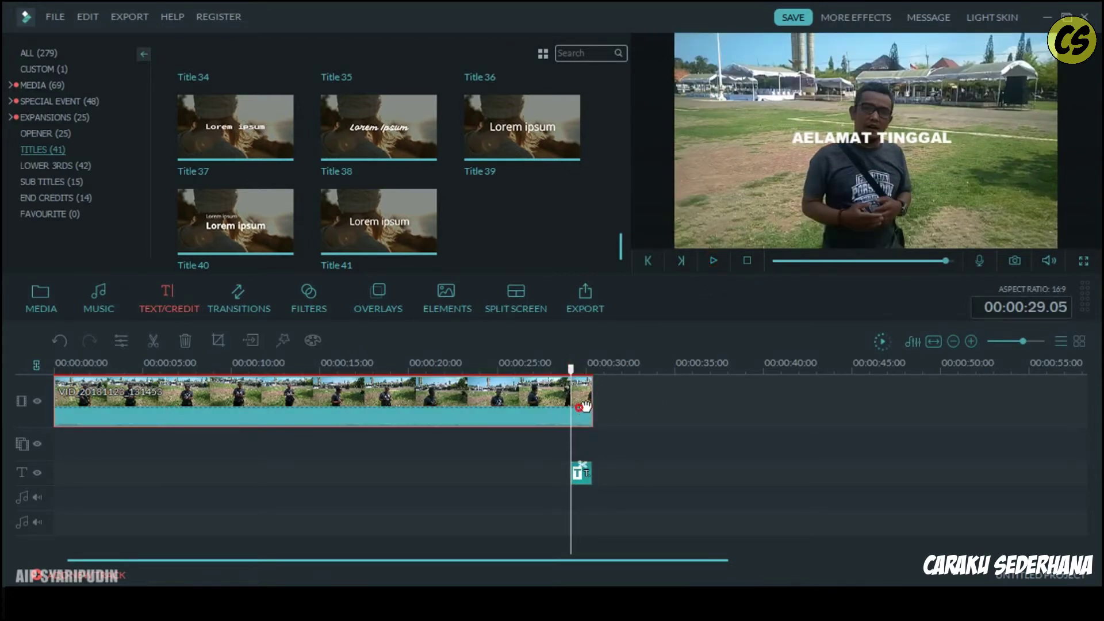
{"action": "left_click", "coordinate": [583, 463]}
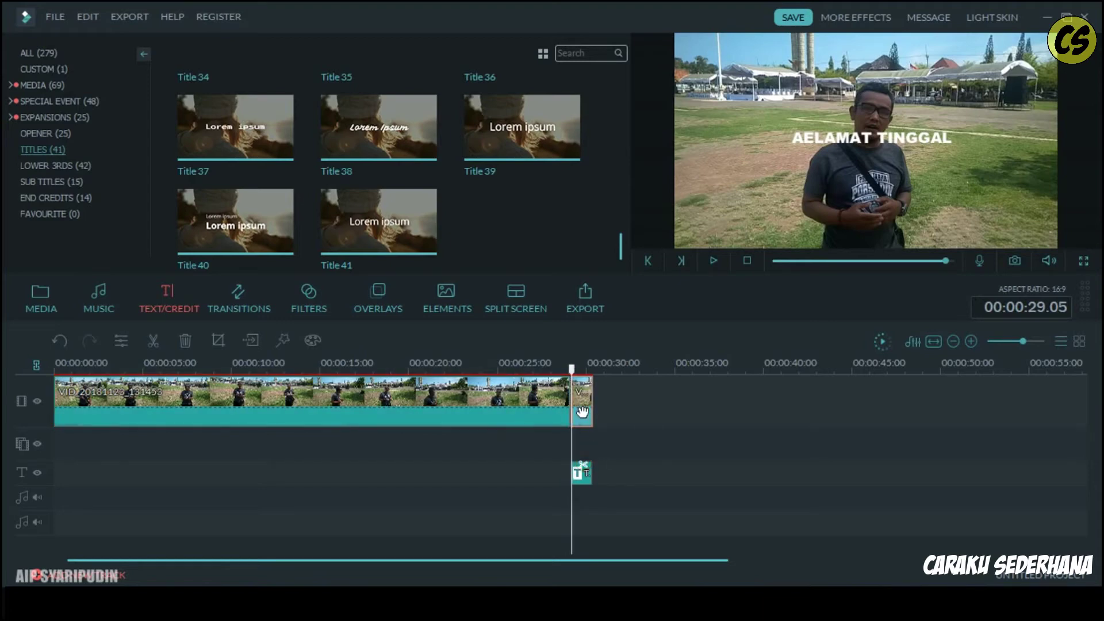
Turn on the Tilt-Shift effect in the Power Tool for the short end segment of the clip
{"action": "right_click", "coordinate": [581, 412]}
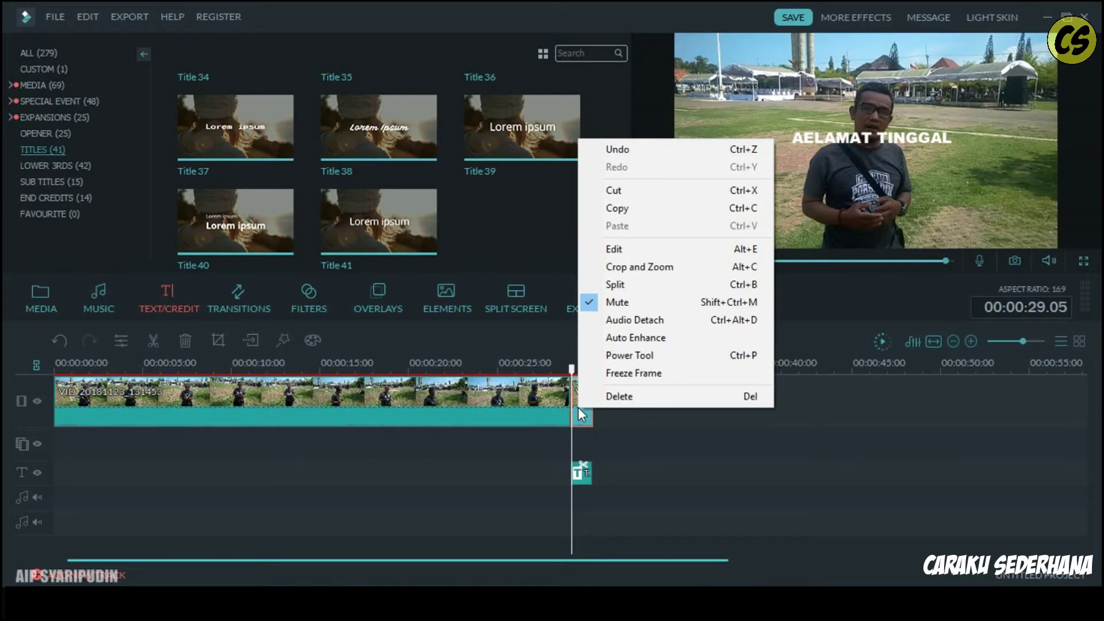
{"action": "left_click", "coordinate": [605, 355]}
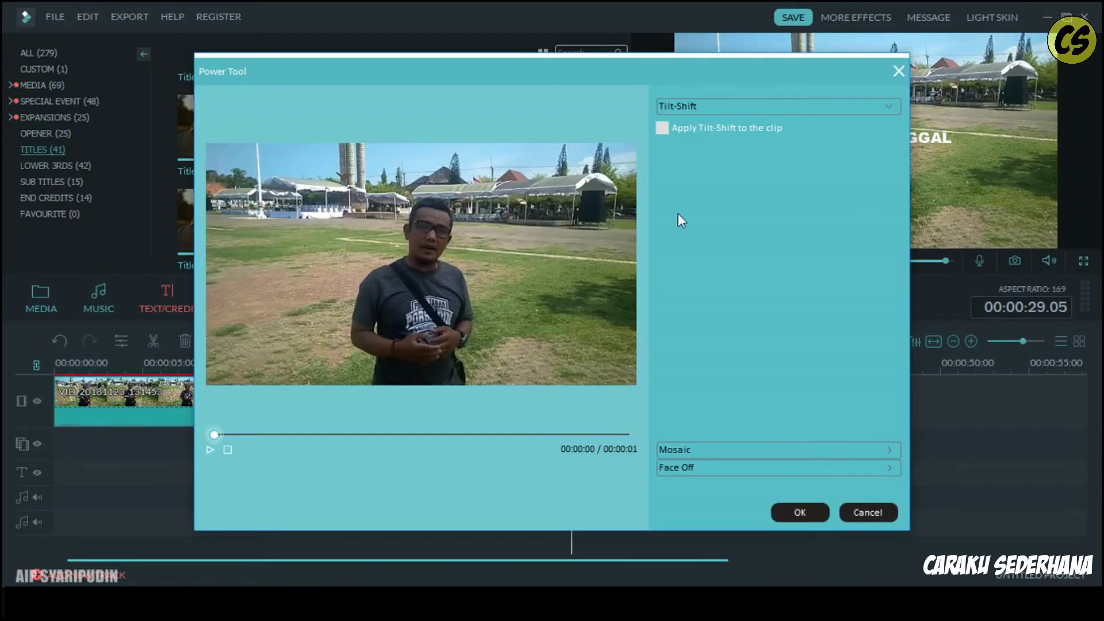
{"action": "left_click", "coordinate": [662, 128]}
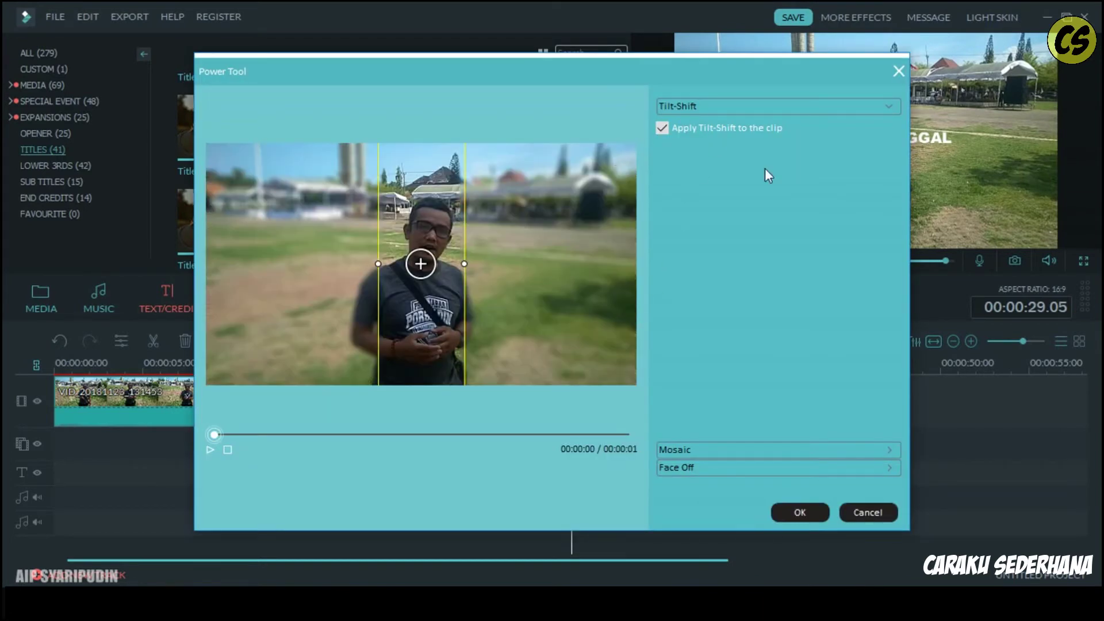
{"action": "left_click", "coordinate": [660, 128]}
{"action": "left_click", "coordinate": [660, 127]}
Rotate the tilt-shift focus band to horizontal, move it off the frame's lower edge so the whole picture blurs, and apply it
{"action": "left_click_drag", "start_coordinate": [404, 260], "coordinate": [377, 273]}
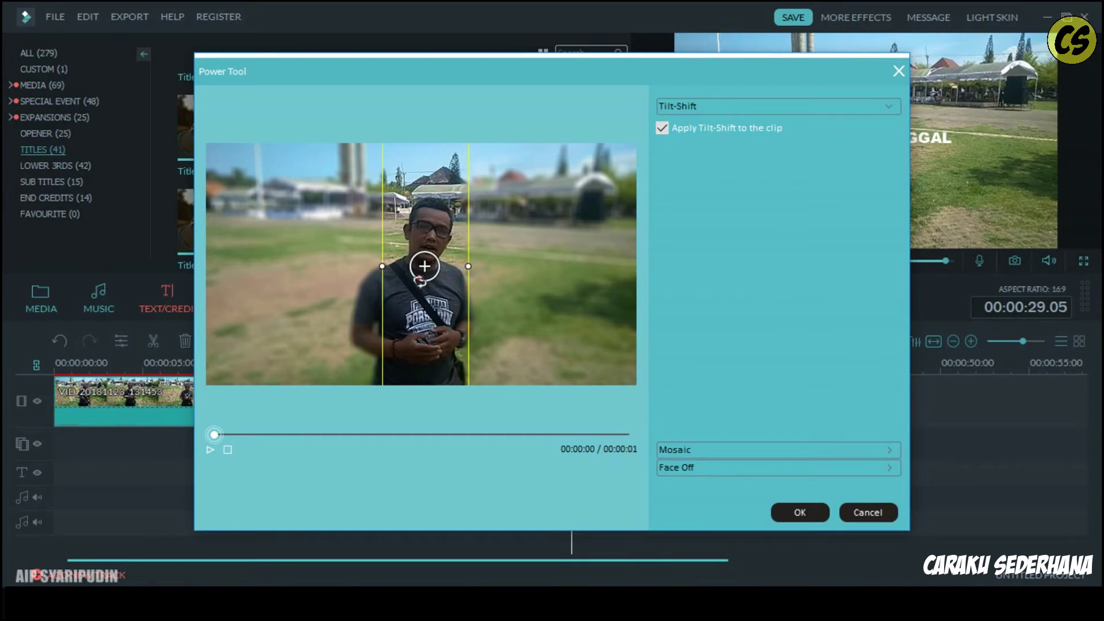
{"action": "left_click_drag", "start_coordinate": [419, 279], "coordinate": [468, 294]}
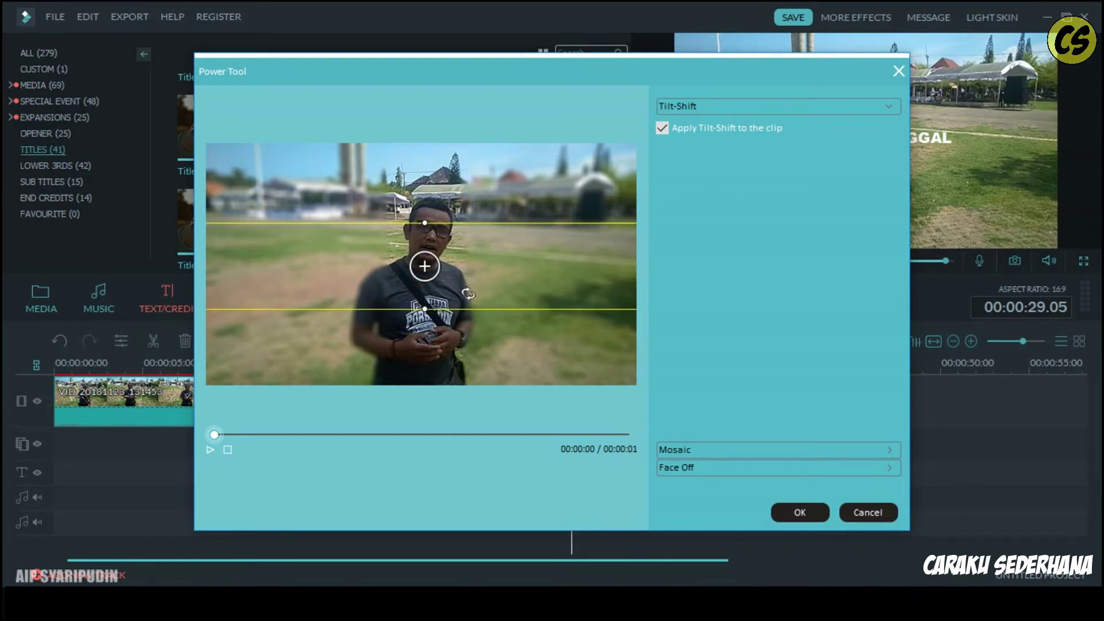
{"action": "left_click_drag", "start_coordinate": [490, 235], "coordinate": [485, 363]}
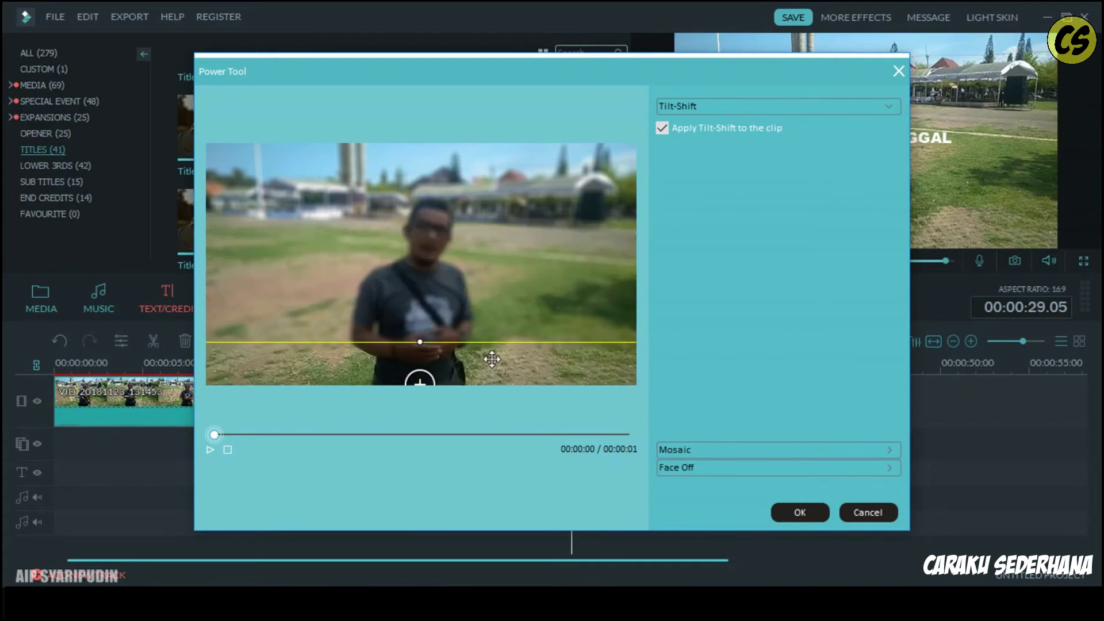
{"action": "left_click_drag", "start_coordinate": [415, 340], "coordinate": [445, 307]}
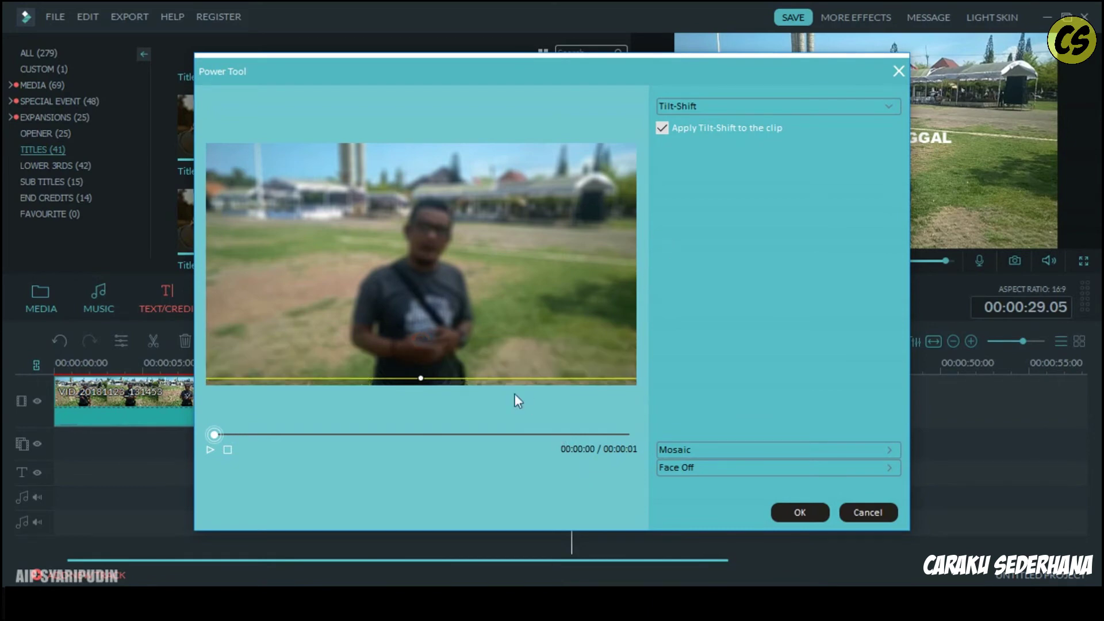
{"action": "left_click", "coordinate": [801, 511]}
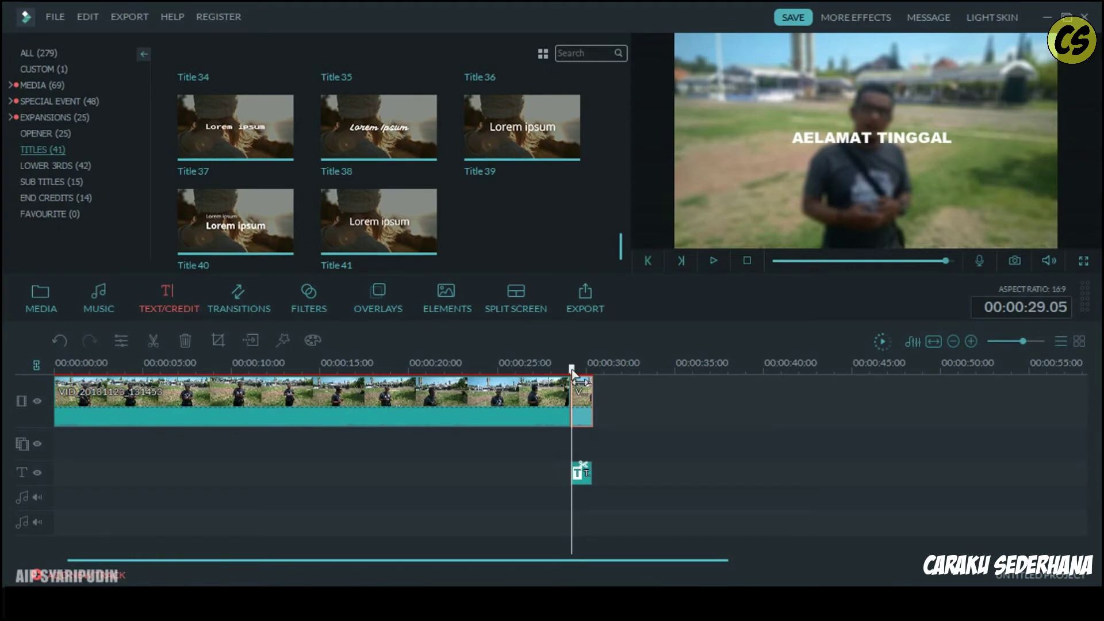
Play the timeline from 00:00:28.14 to review the blurred ending with the text and closing bars
{"action": "left_click_drag", "start_coordinate": [571, 368], "coordinate": [560, 368]}
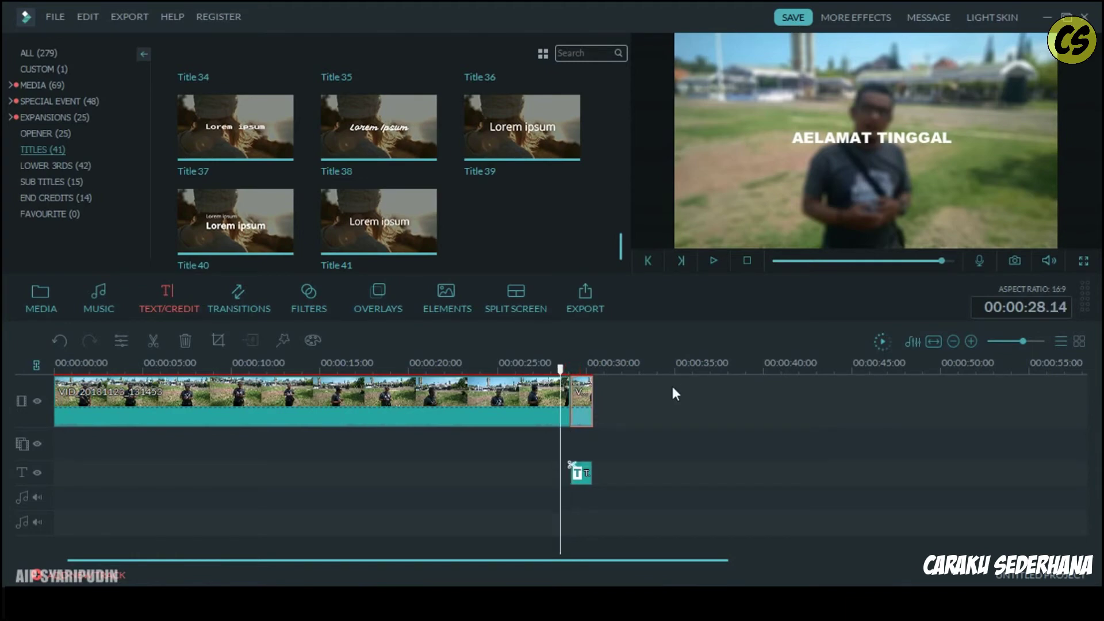
{"action": "left_click", "coordinate": [712, 261]}
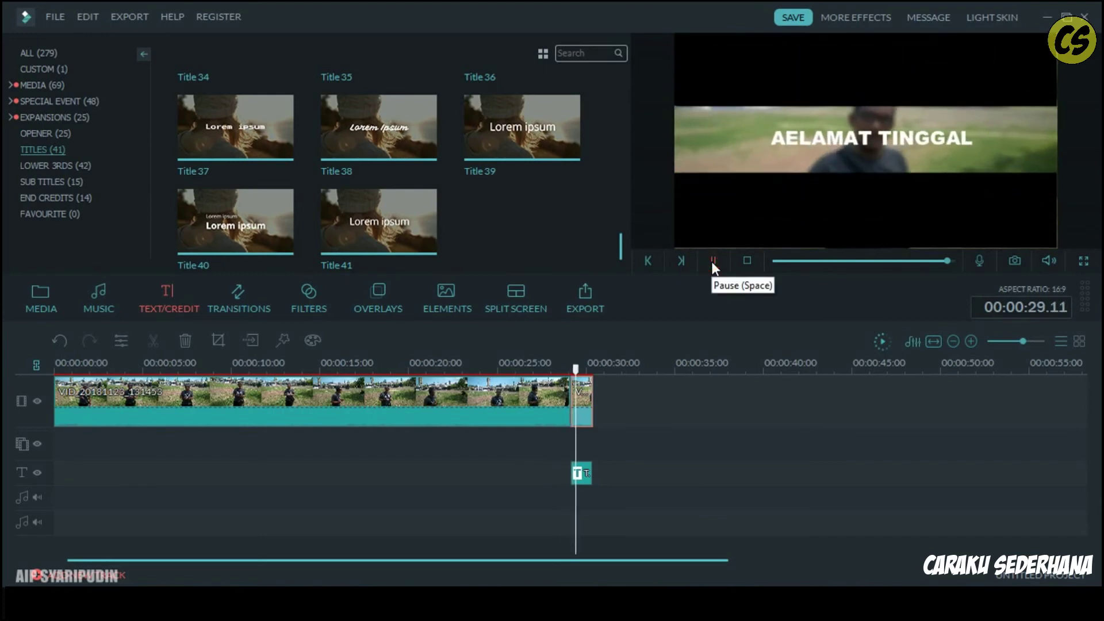